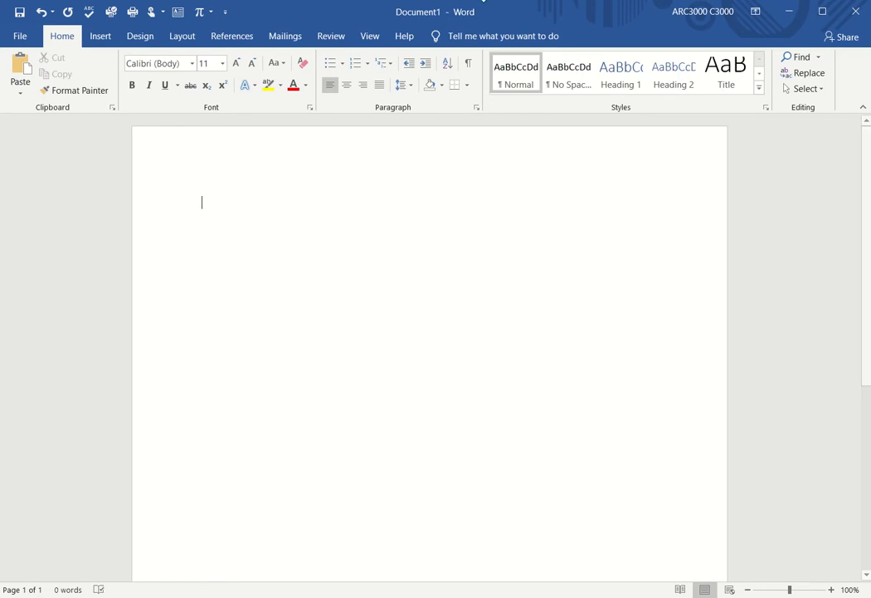
# Step: Insert a blank equation box via Insert > Equation
pyautogui.click(102, 37)
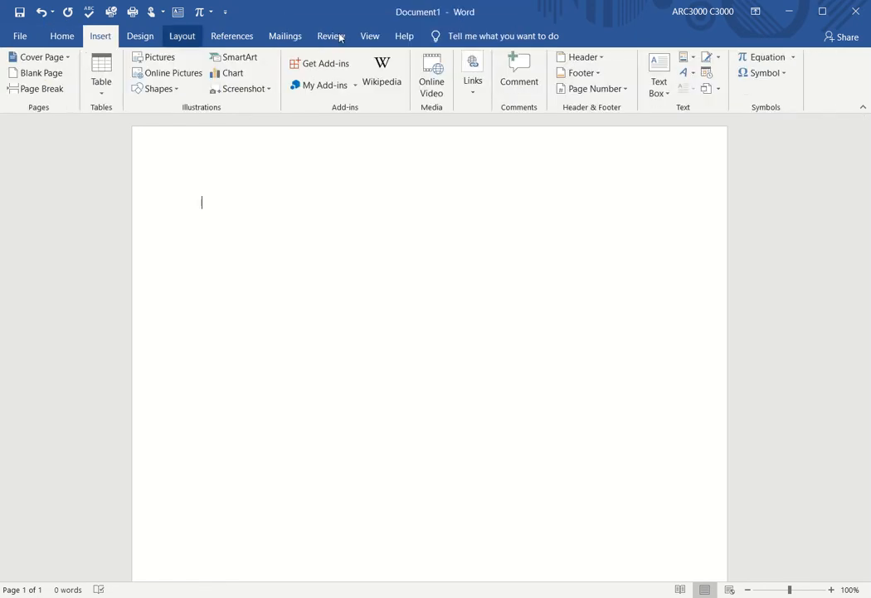
pyautogui.click(761, 57)
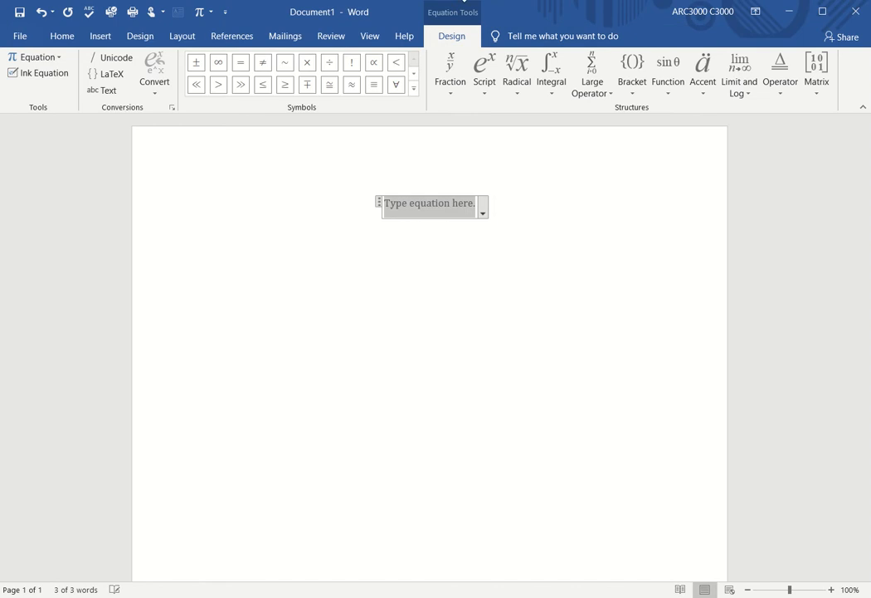
# Step: Open the Ink Equation pad, move it aside and enlarge its writing area
pyautogui.click(32, 74)
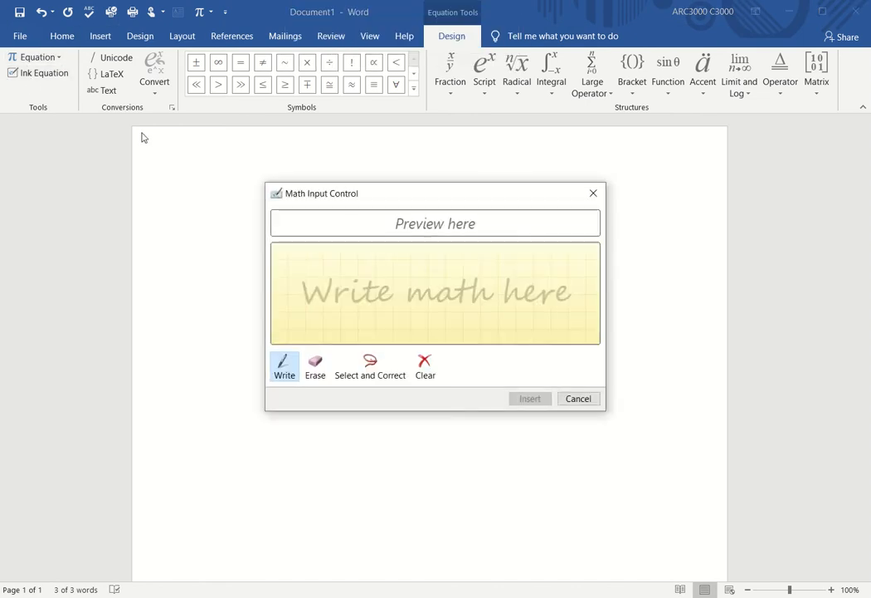
pyautogui.moveTo(336, 194); pyautogui.dragTo(86, 72)
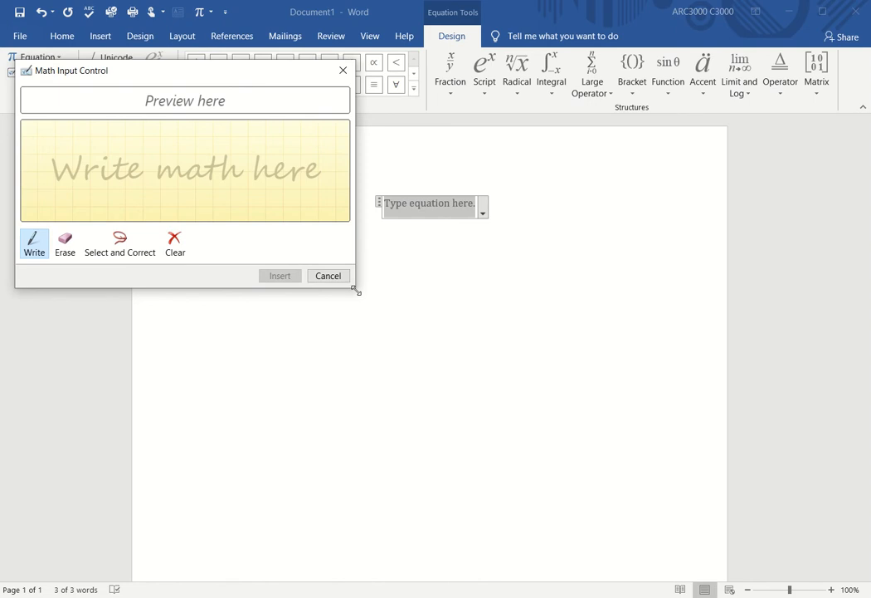
pyautogui.moveTo(357, 291); pyautogui.dragTo(642, 537)
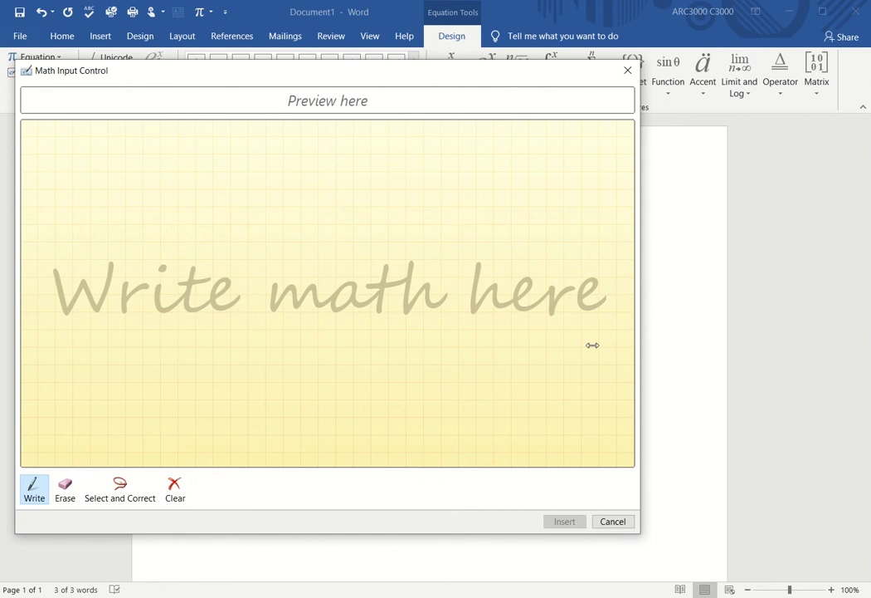
# Step: Handwrite Δx = (b − a)/n and insert it into the equation
pyautogui.moveTo(59, 313)
pyautogui.mouseDown()
pyautogui.moveTo(72, 278)
pyautogui.moveTo(96, 304)
pyautogui.moveTo(69, 304)
pyautogui.mouseUp()
pyautogui.moveTo(113, 255)
pyautogui.mouseDown()
pyautogui.moveTo(132, 301)
pyautogui.moveTo(110, 287)
pyautogui.mouseUp()
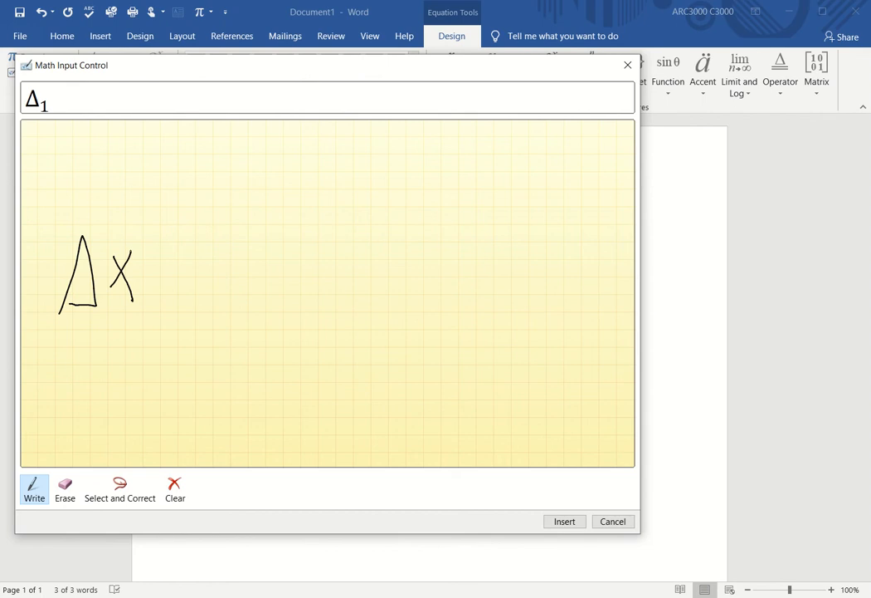
pyautogui.moveTo(161, 259); pyautogui.dragTo(198, 258)
pyautogui.moveTo(156, 294); pyautogui.dragTo(194, 293)
pyautogui.moveTo(229, 194)
pyautogui.mouseDown()
pyautogui.moveTo(245, 216)
pyautogui.moveTo(235, 232)
pyautogui.moveTo(321, 222)
pyautogui.mouseUp()
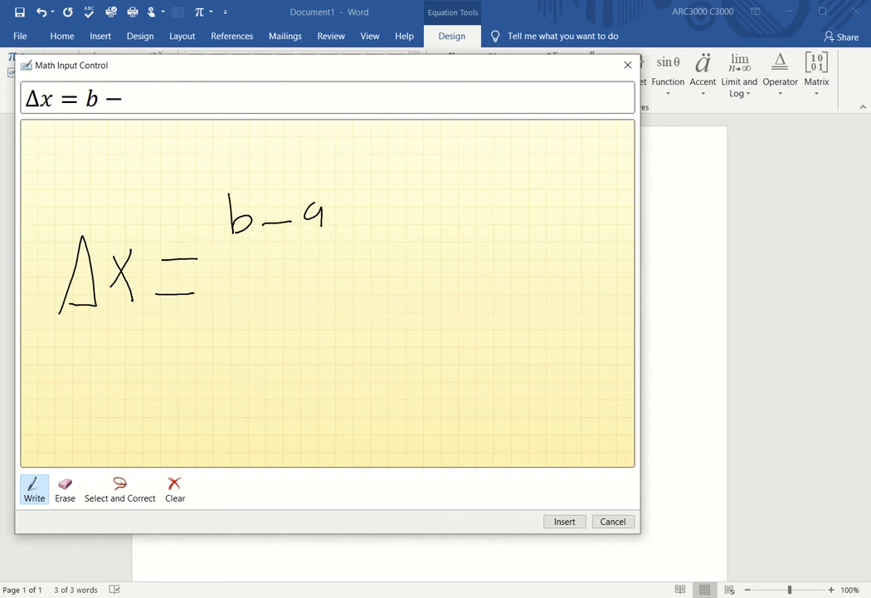
pyautogui.moveTo(224, 253); pyautogui.dragTo(338, 239)
pyautogui.moveTo(266, 274)
pyautogui.mouseDown()
pyautogui.moveTo(267, 295)
pyautogui.moveTo(285, 294)
pyautogui.mouseUp()
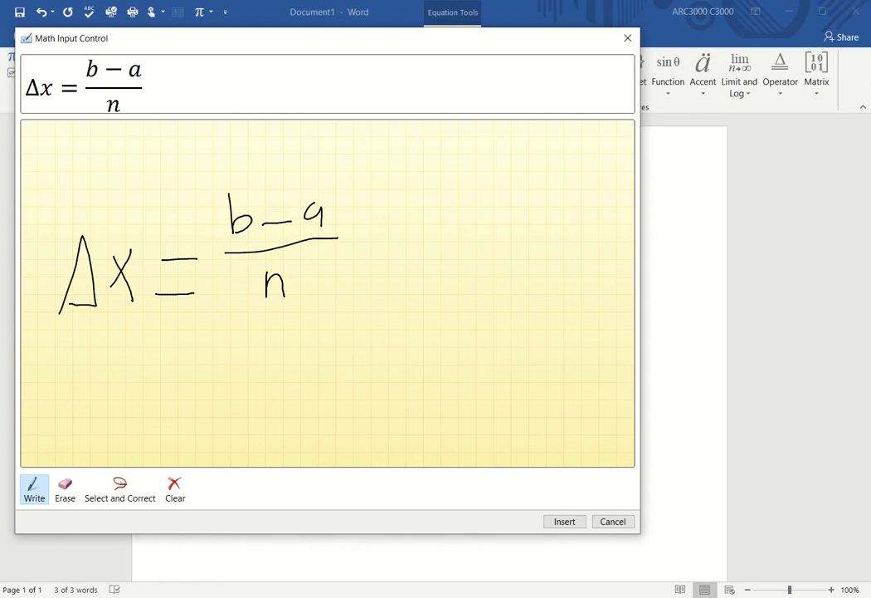
pyautogui.click(565, 521)
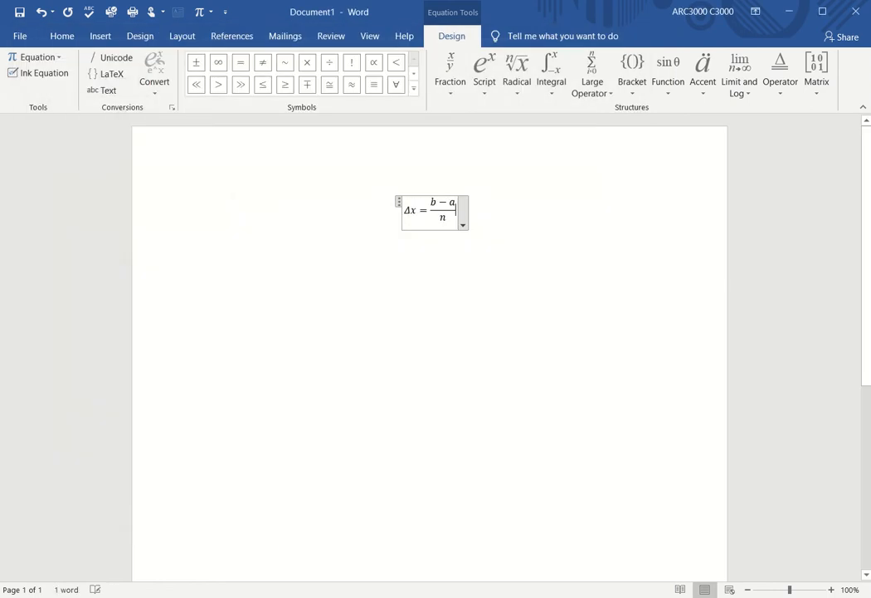
# Step: On a new line, add a second equation and open an enlarged Ink Equation pad
pyautogui.press('Return')
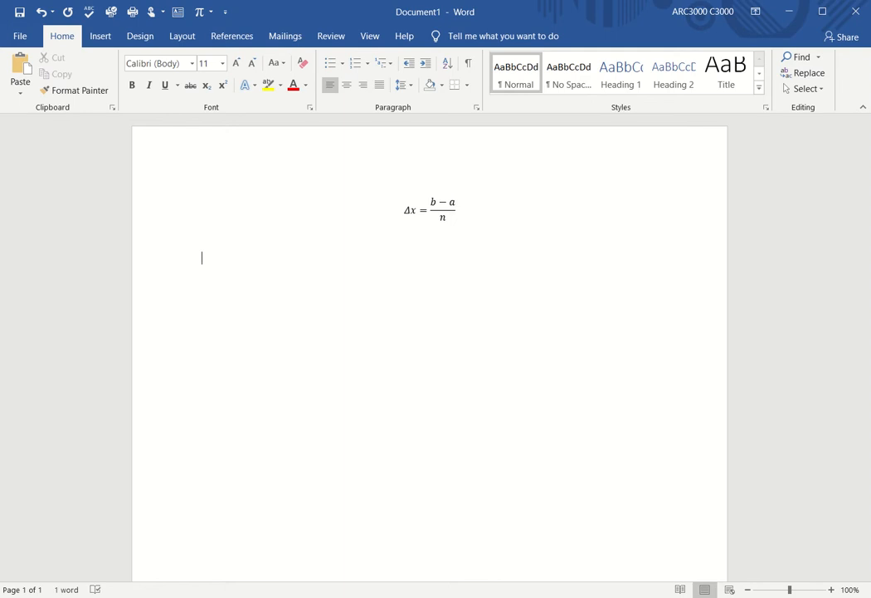
pyautogui.click(104, 45)
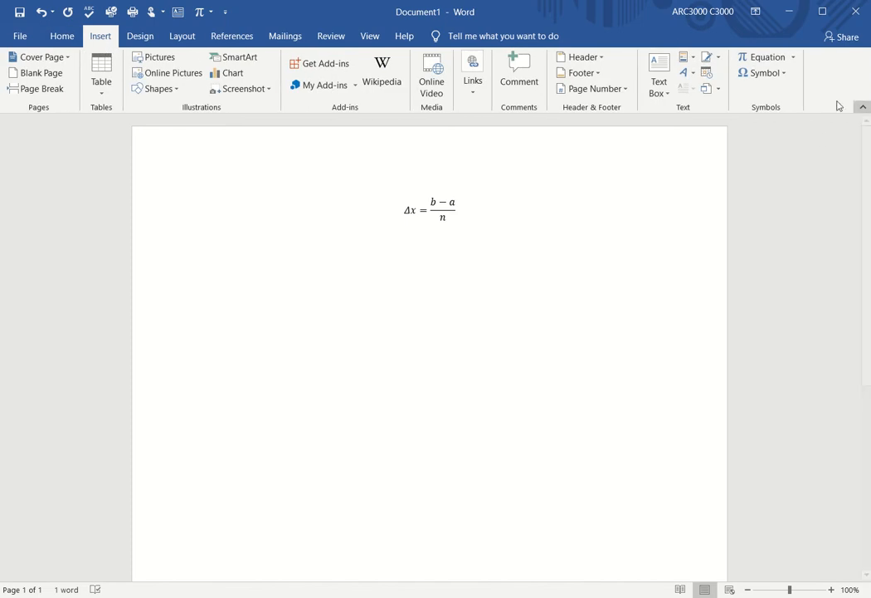
pyautogui.click(759, 57)
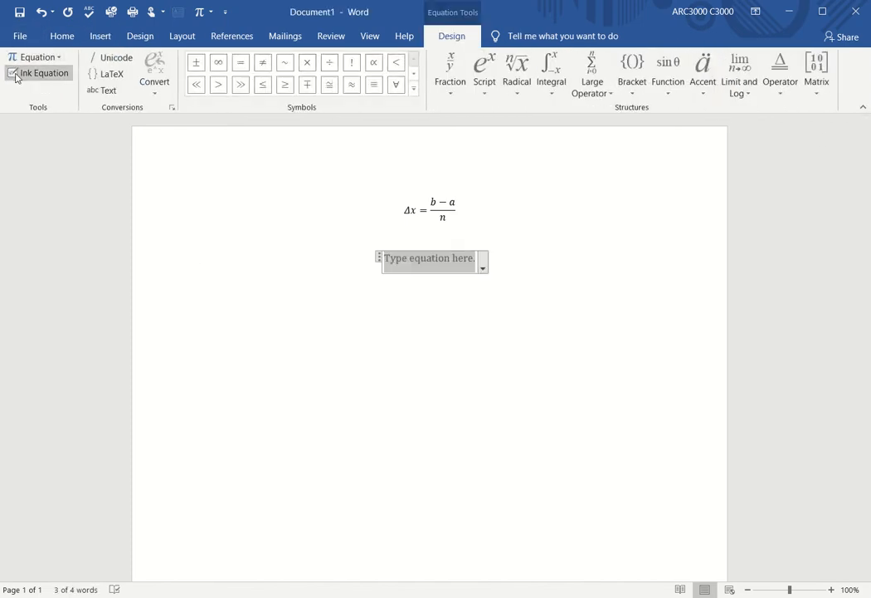
pyautogui.click(16, 73)
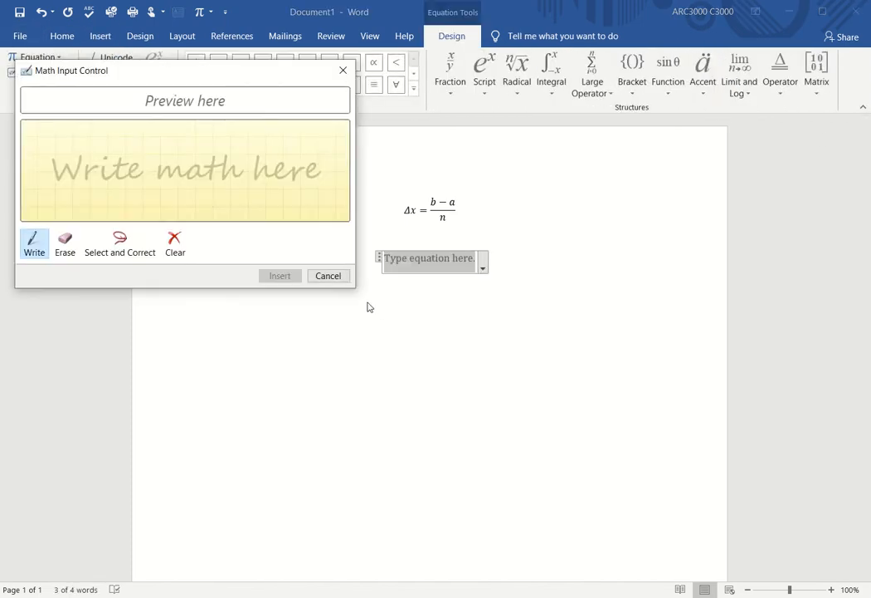
pyautogui.moveTo(354, 285); pyautogui.dragTo(606, 569)
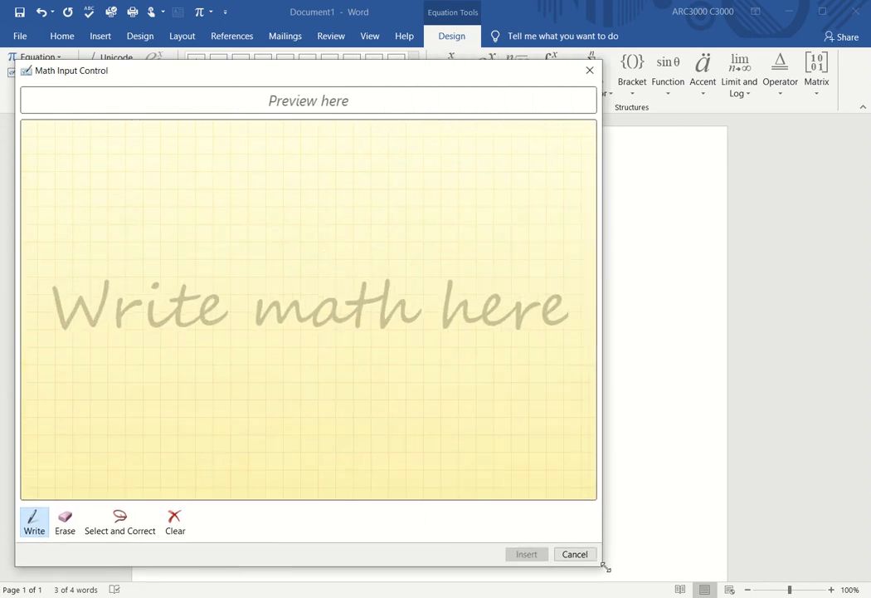
# Step: Handwrite the interval union (−∞, 0] ∪ [9, ∞)
pyautogui.moveTo(90, 227)
pyautogui.mouseDown()
pyautogui.moveTo(88, 336)
pyautogui.moveTo(102, 341)
pyautogui.mouseUp()
pyautogui.moveTo(85, 280)
pyautogui.mouseDown()
pyautogui.moveTo(156, 266)
pyautogui.moveTo(170, 287)
pyautogui.moveTo(140, 292)
pyautogui.mouseUp()
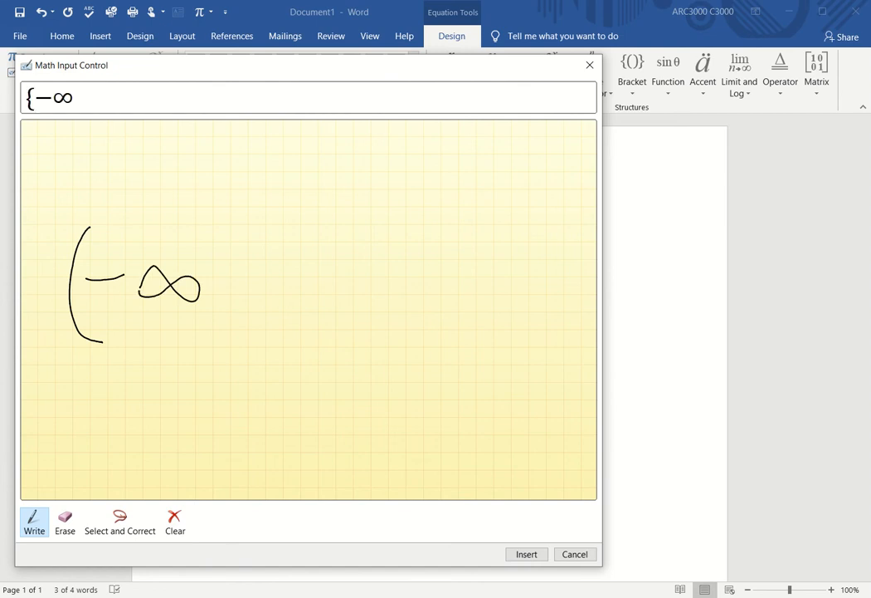
pyautogui.moveTo(229, 304)
pyautogui.mouseDown()
pyautogui.moveTo(241, 324)
pyautogui.moveTo(212, 347)
pyautogui.mouseUp()
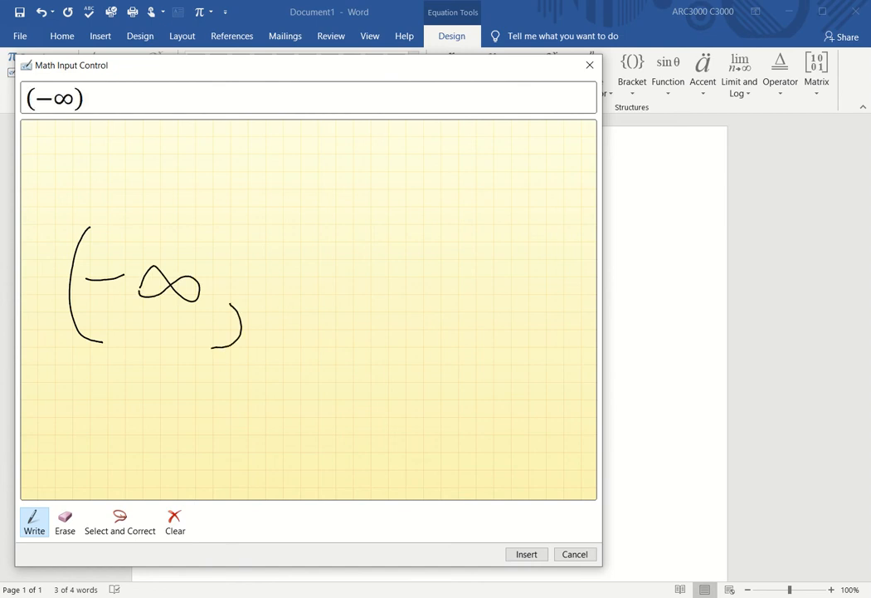
pyautogui.moveTo(284, 247)
pyautogui.mouseDown()
pyautogui.moveTo(267, 274)
pyautogui.moveTo(286, 248)
pyautogui.moveTo(349, 220)
pyautogui.moveTo(355, 350)
pyautogui.moveTo(298, 353)
pyautogui.mouseUp()
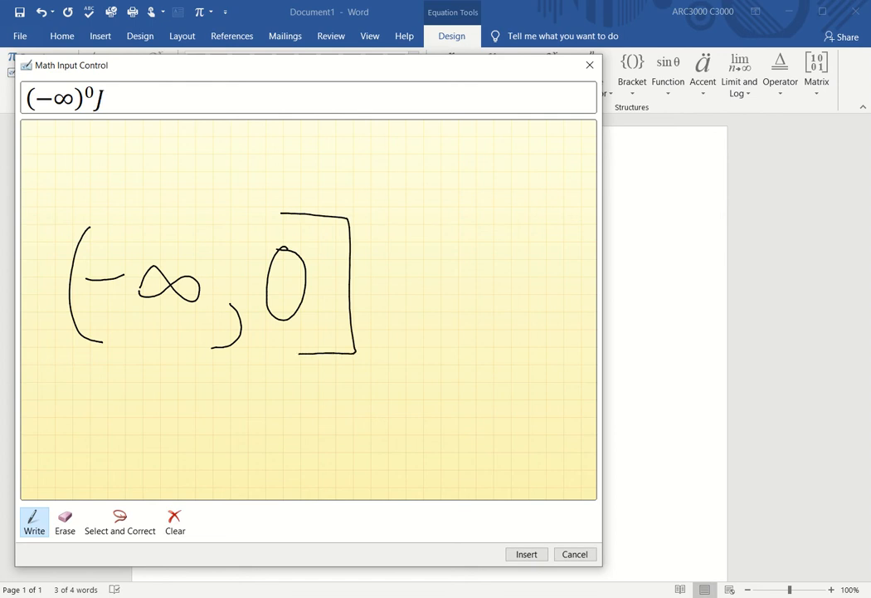
pyautogui.moveTo(486, 213)
pyautogui.mouseDown()
pyautogui.moveTo(433, 324)
pyautogui.moveTo(485, 349)
pyautogui.mouseUp()
pyautogui.moveTo(488, 249)
pyautogui.mouseDown()
pyautogui.moveTo(474, 268)
pyautogui.moveTo(528, 353)
pyautogui.mouseUp()
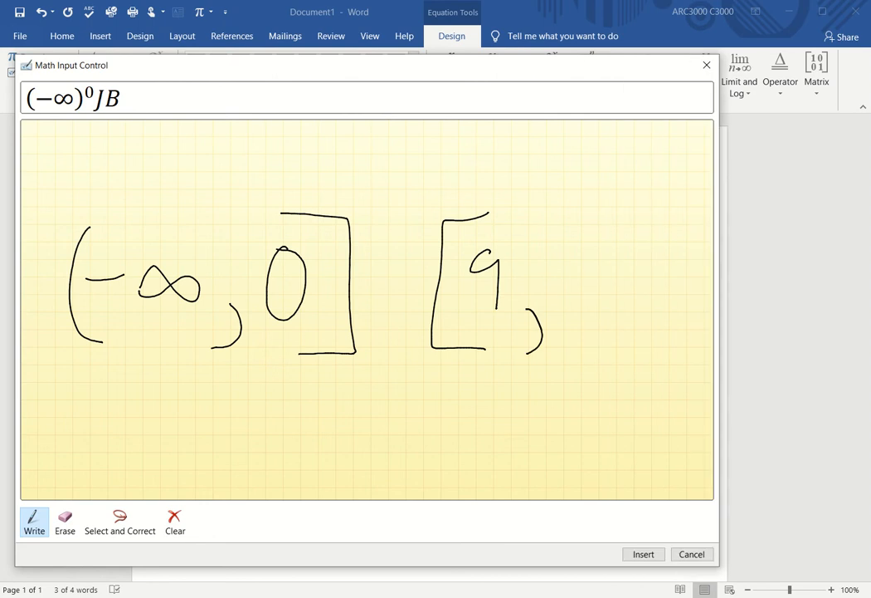
pyautogui.moveTo(559, 281)
pyautogui.mouseDown()
pyautogui.moveTo(623, 270)
pyautogui.moveTo(564, 284)
pyautogui.mouseUp()
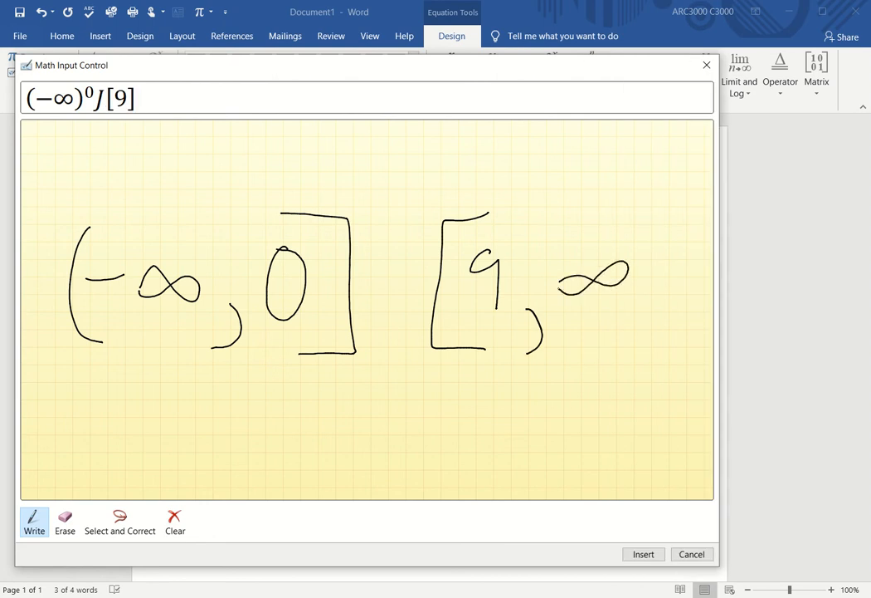
pyautogui.moveTo(630, 207)
pyautogui.mouseDown()
pyautogui.moveTo(667, 247)
pyautogui.moveTo(644, 354)
pyautogui.moveTo(621, 360)
pyautogui.mouseUp()
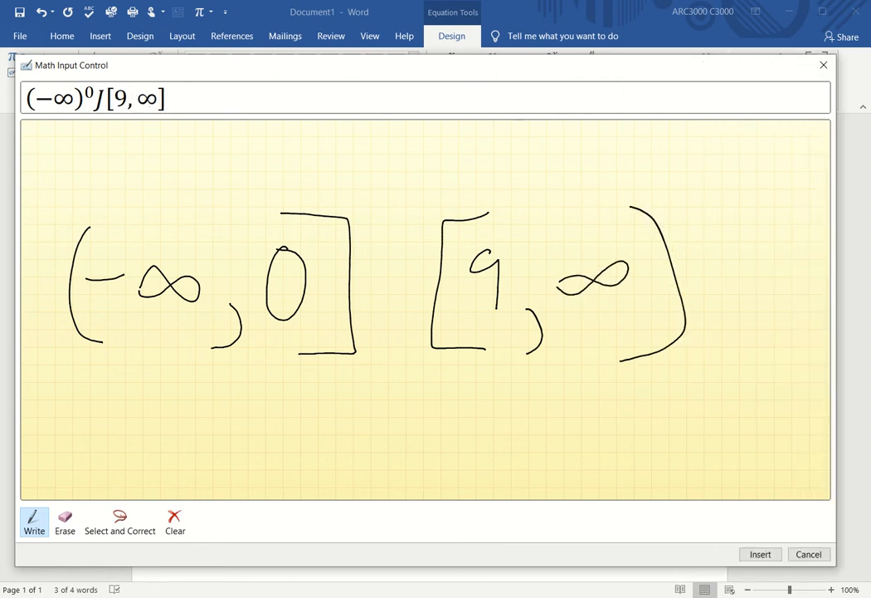
pyautogui.moveTo(367, 248)
pyautogui.mouseDown()
pyautogui.moveTo(403, 274)
pyautogui.moveTo(406, 247)
pyautogui.mouseUp()
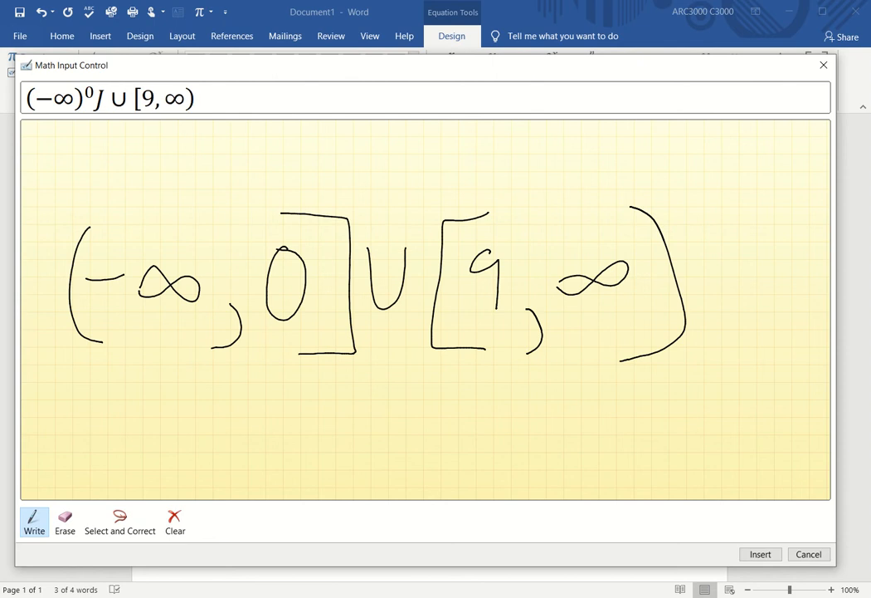
# Step: Correct the misread stroke to ], insert (−∞, 0] ∪ [9, ∞), and start a new line
pyautogui.click(121, 522)
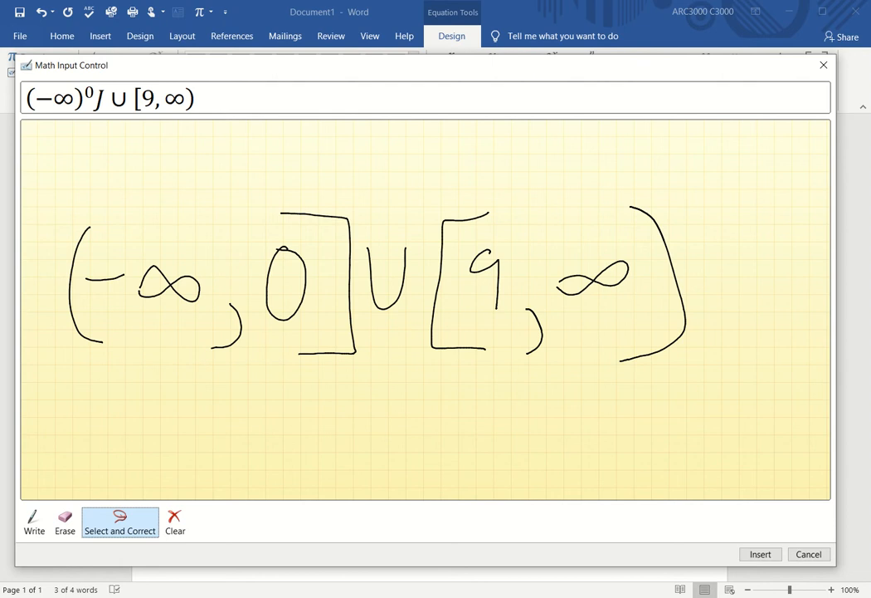
pyautogui.moveTo(274, 379)
pyautogui.mouseDown()
pyautogui.moveTo(293, 379)
pyautogui.moveTo(360, 324)
pyautogui.moveTo(353, 279)
pyautogui.mouseUp()
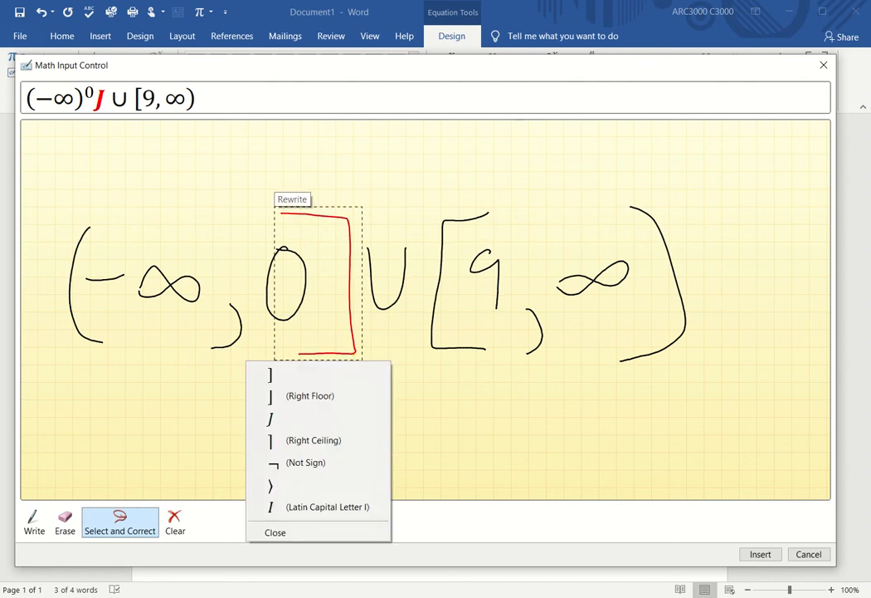
pyautogui.click(270, 375)
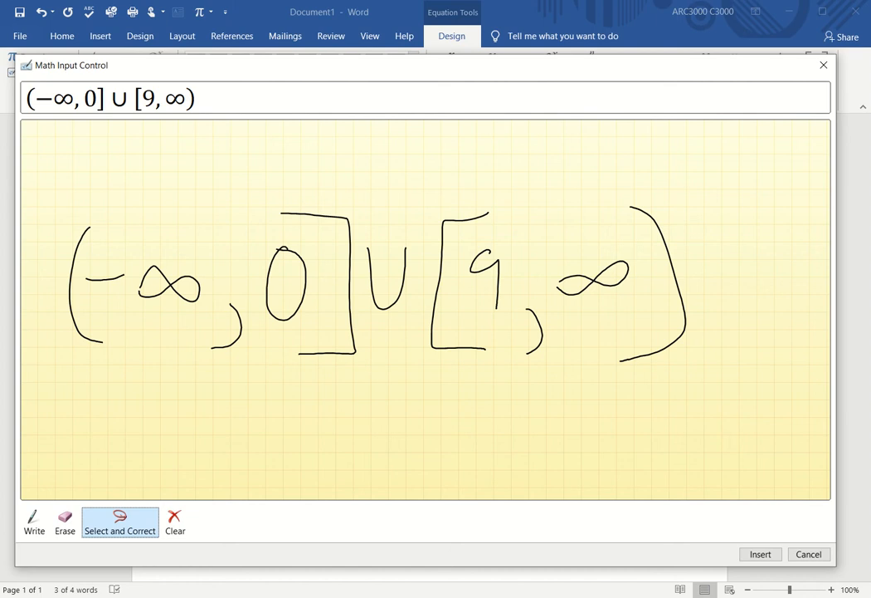
pyautogui.click(760, 555)
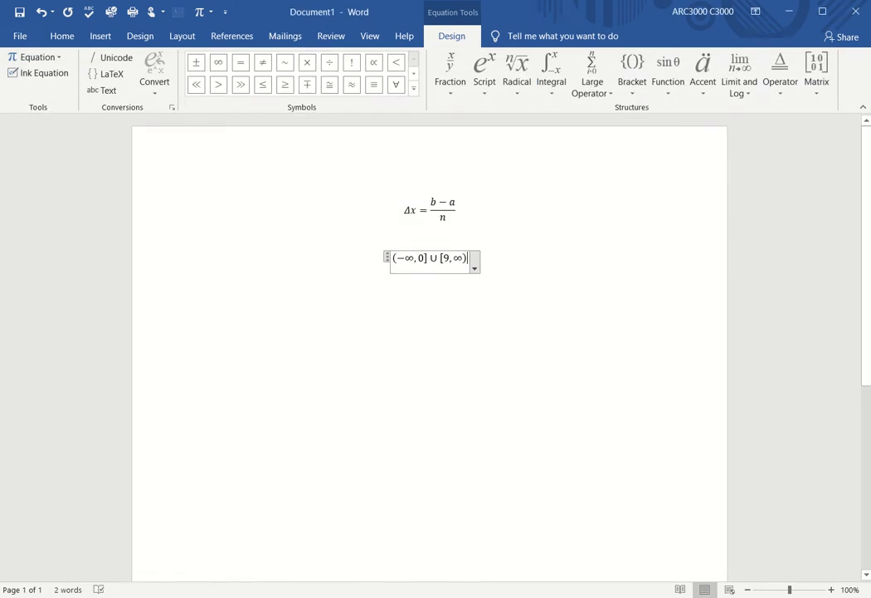
pyautogui.press('Return')
pyautogui.press('Return')
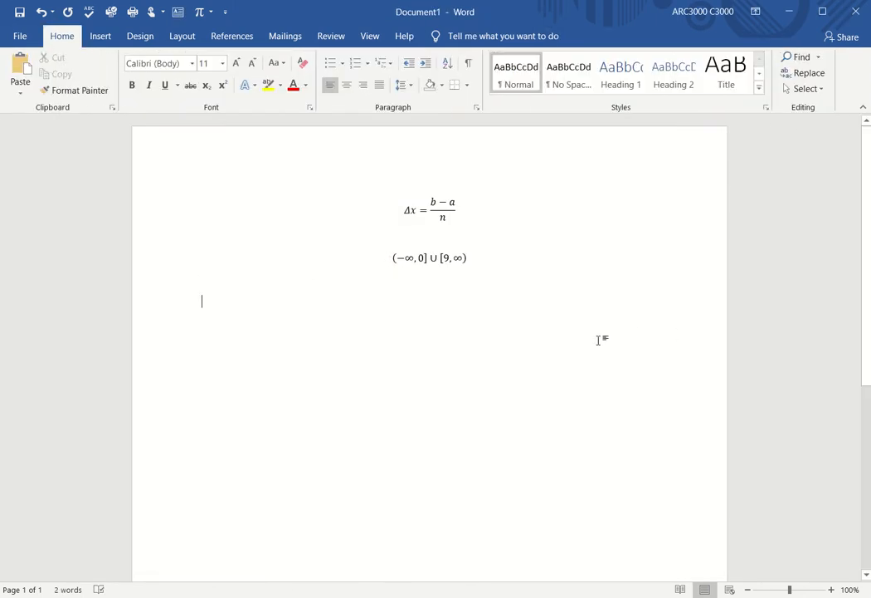
# Step: Add a third equation and open an enlarged Ink Equation pad
pyautogui.click(95, 38)
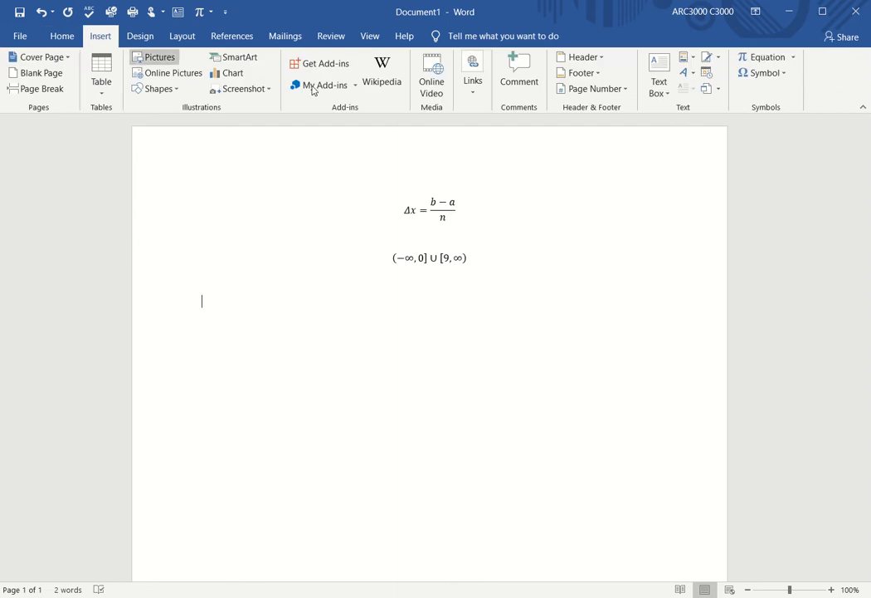
pyautogui.click(765, 57)
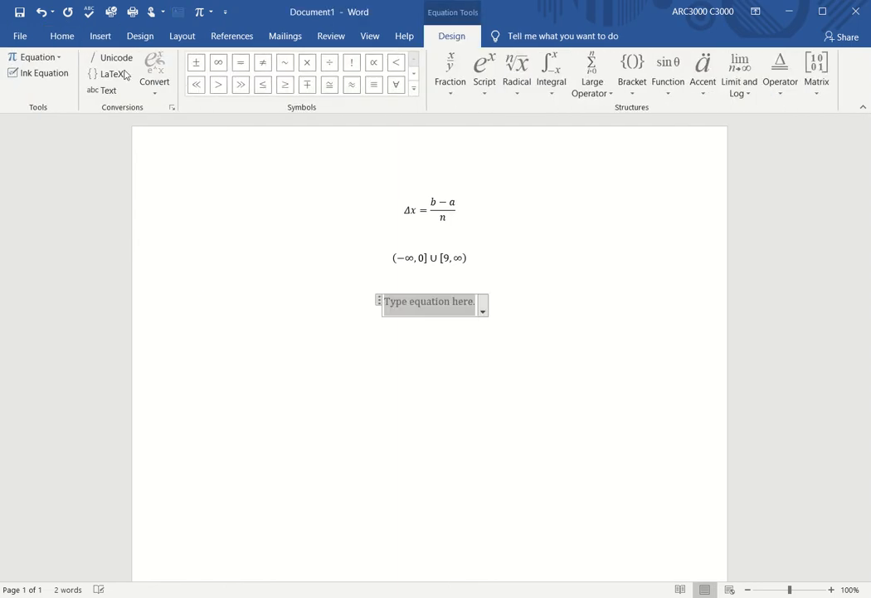
pyautogui.click(33, 77)
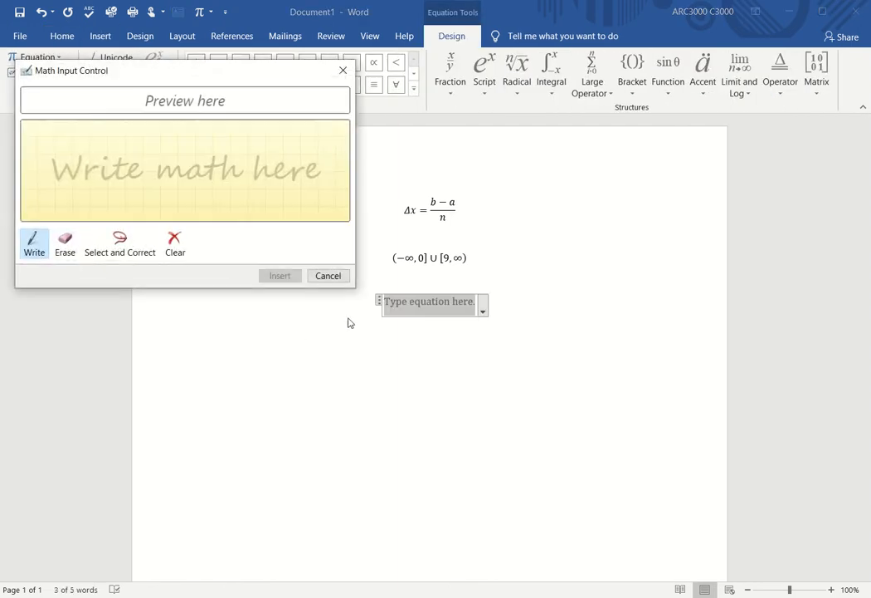
pyautogui.moveTo(358, 290); pyautogui.dragTo(552, 519)
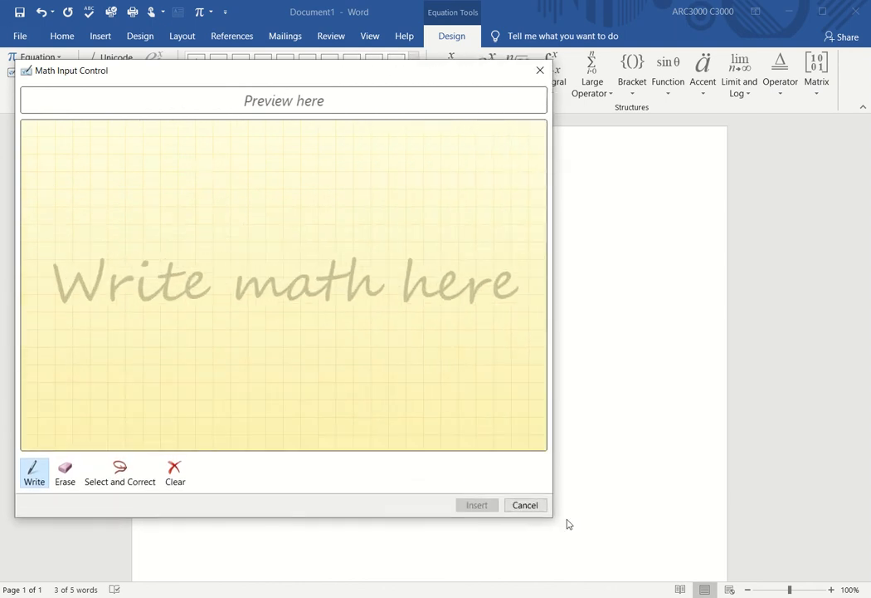
# Step: Handwrite the fraction 1/(b − a), correcting the misread 9 to a
pyautogui.moveTo(84, 155); pyautogui.dragTo(93, 204)
pyautogui.moveTo(37, 222); pyautogui.dragTo(140, 214)
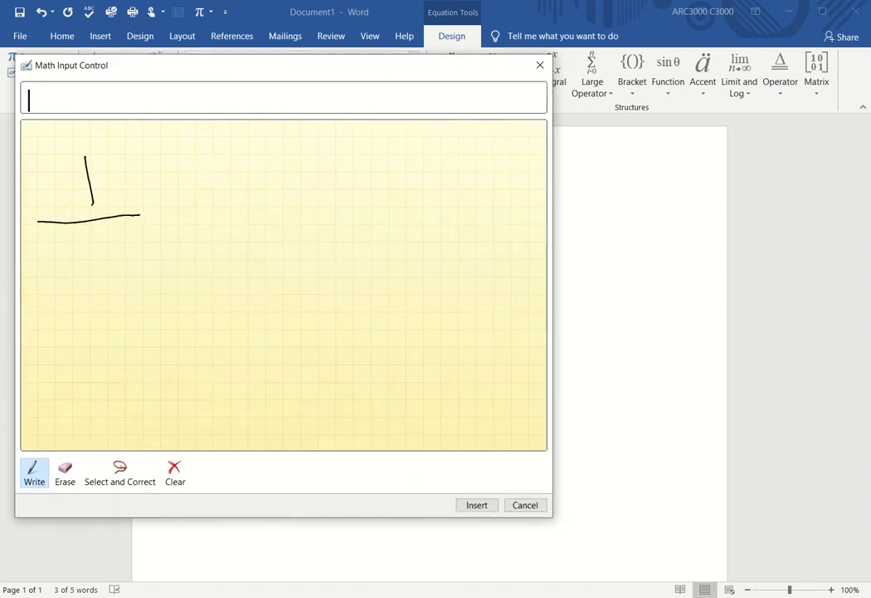
pyautogui.moveTo(53, 245)
pyautogui.mouseDown()
pyautogui.moveTo(52, 273)
pyautogui.moveTo(70, 282)
pyautogui.moveTo(103, 277)
pyautogui.moveTo(135, 294)
pyautogui.mouseUp()
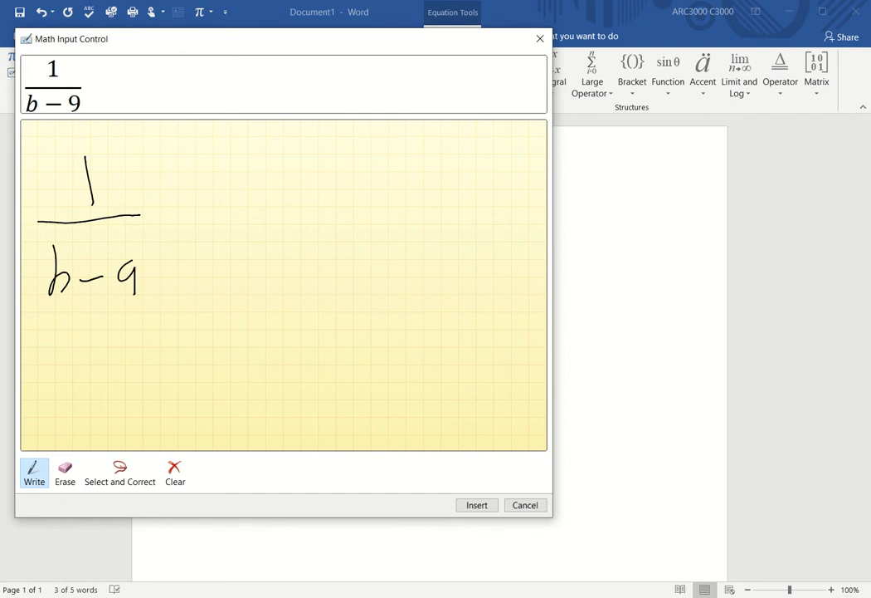
pyautogui.click(121, 473)
pyautogui.moveTo(116, 253)
pyautogui.mouseDown()
pyautogui.moveTo(124, 301)
pyautogui.moveTo(114, 255)
pyautogui.mouseUp()
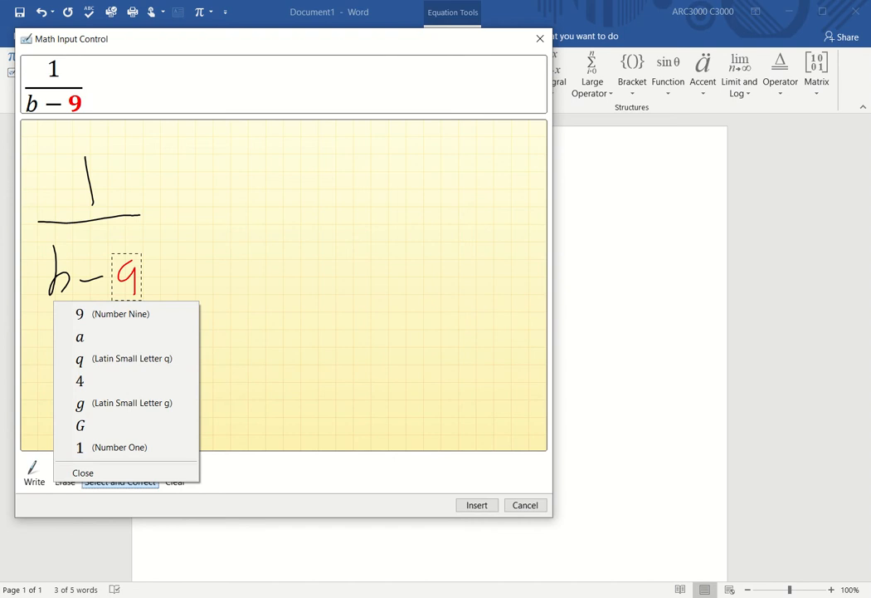
pyautogui.click(80, 336)
pyautogui.click(34, 474)
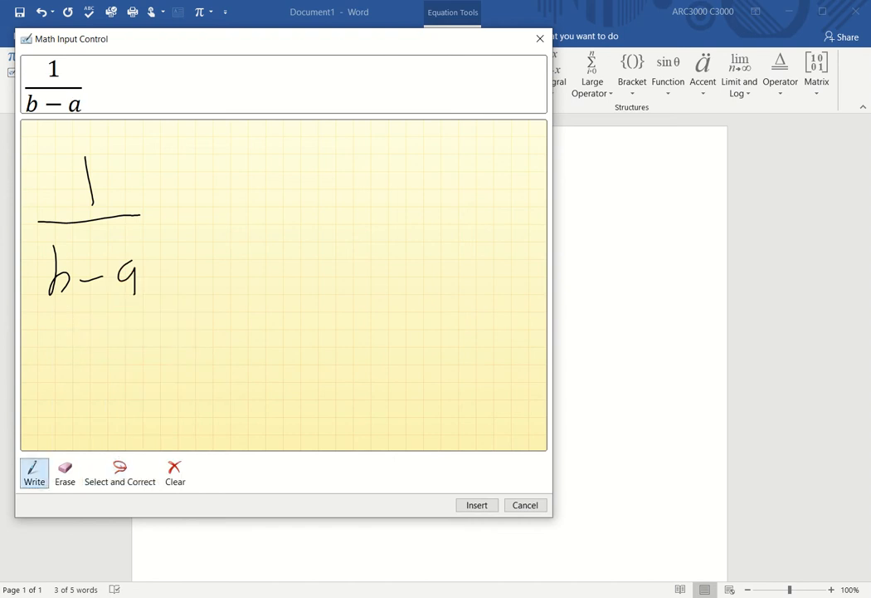
# Step: Add the integral from a to b of f(x) and insert the equation
pyautogui.moveTo(225, 146)
pyautogui.mouseDown()
pyautogui.moveTo(193, 193)
pyautogui.moveTo(247, 254)
pyautogui.moveTo(226, 278)
pyautogui.moveTo(226, 300)
pyautogui.moveTo(242, 309)
pyautogui.mouseUp()
pyautogui.moveTo(234, 123)
pyautogui.mouseDown()
pyautogui.moveTo(253, 134)
pyautogui.moveTo(241, 146)
pyautogui.mouseUp()
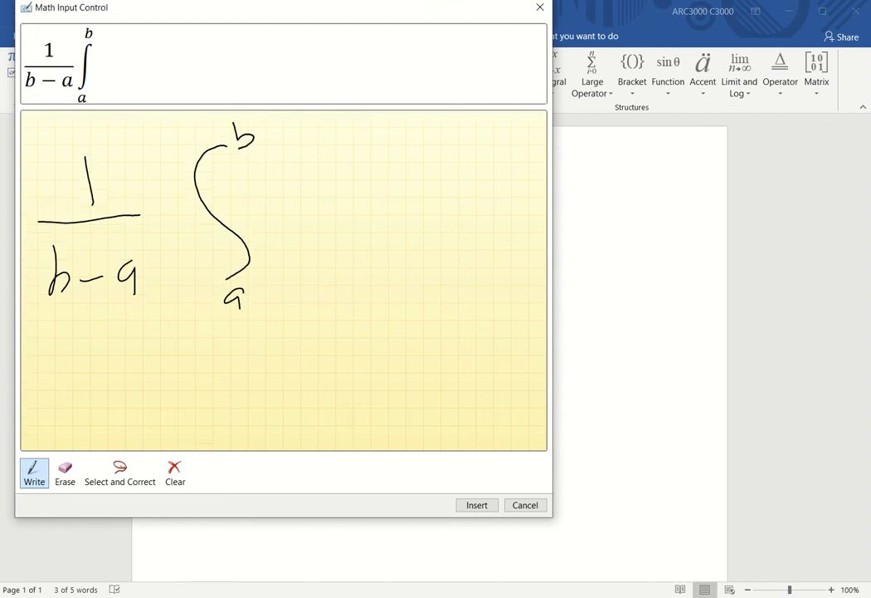
pyautogui.moveTo(304, 171); pyautogui.dragTo(281, 224)
pyautogui.moveTo(264, 212); pyautogui.dragTo(296, 208)
pyautogui.moveTo(329, 168)
pyautogui.mouseDown()
pyautogui.moveTo(336, 229)
pyautogui.moveTo(349, 208)
pyautogui.moveTo(336, 211)
pyautogui.mouseUp()
pyautogui.moveTo(358, 162)
pyautogui.mouseDown()
pyautogui.moveTo(370, 179)
pyautogui.moveTo(366, 220)
pyautogui.mouseUp()
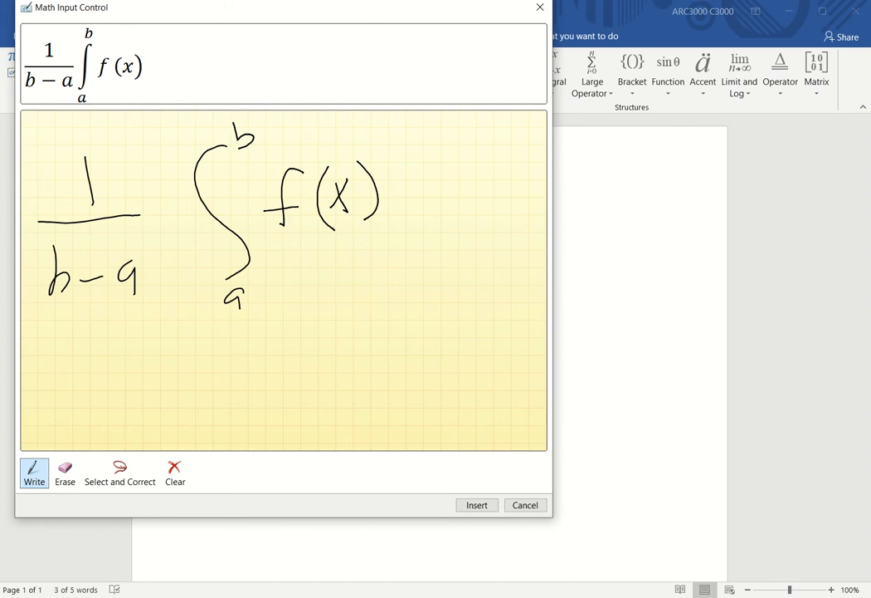
pyautogui.click(477, 505)
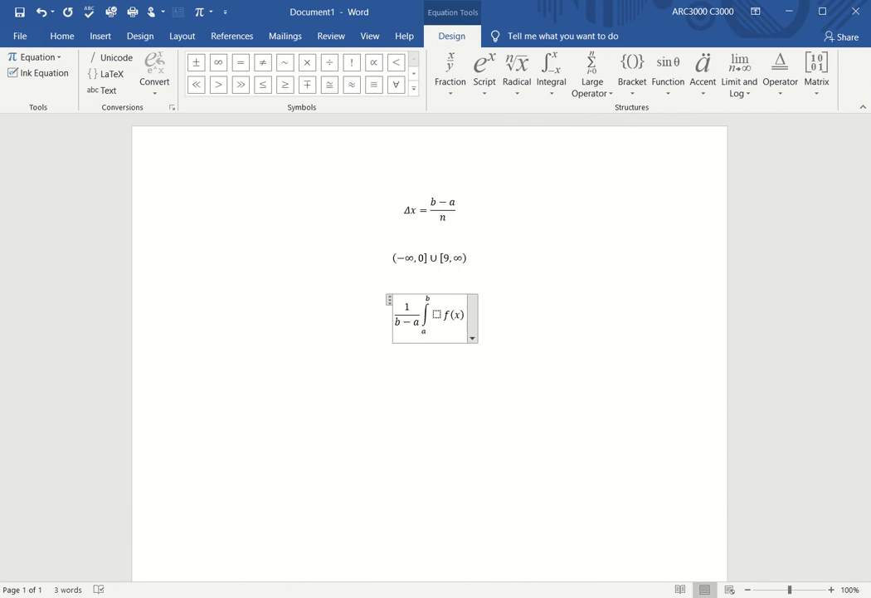
# Step: Paste f(x) into the integral's empty box, delete the duplicate, and exit the equation
pyautogui.doubleClick(453, 334)
pyautogui.hotkey('ctrl', 'c')
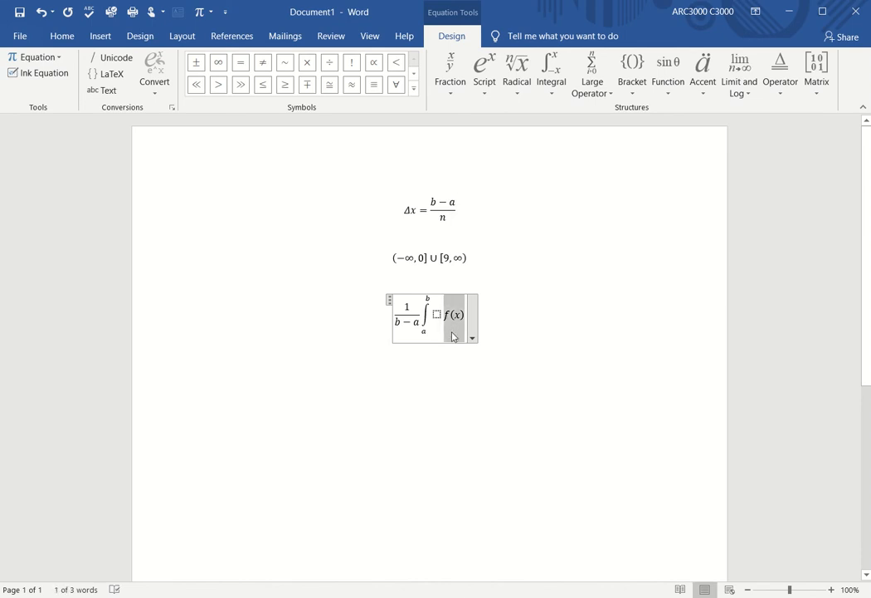
pyautogui.click(453, 334)
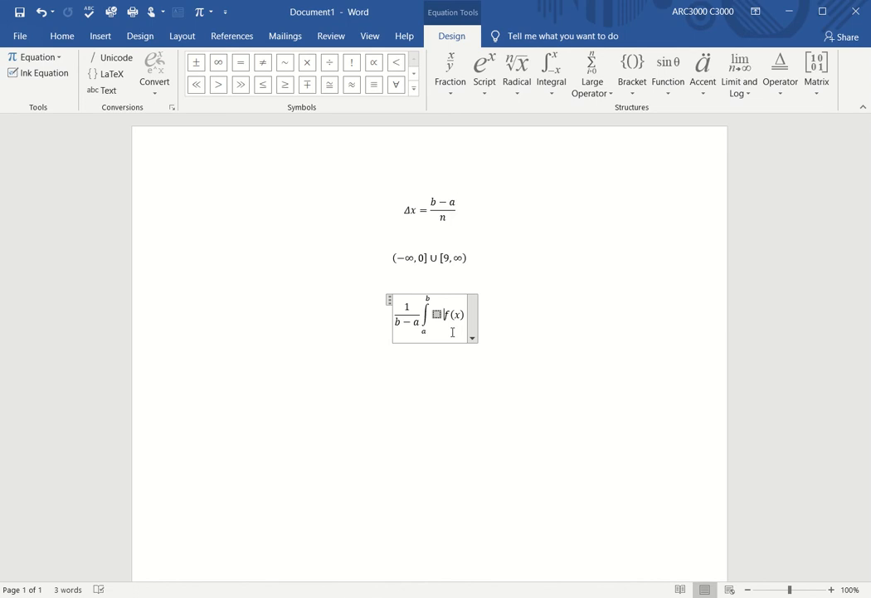
pyautogui.hotkey('ctrl', 'v')
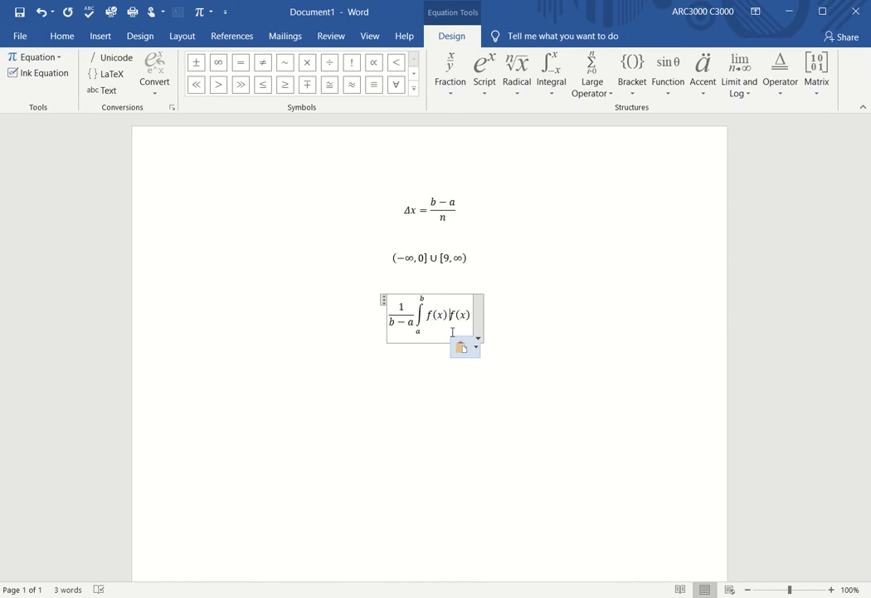
pyautogui.press('Delete')
pyautogui.press('Delete')
pyautogui.press('Delete')
pyautogui.press('Delete')
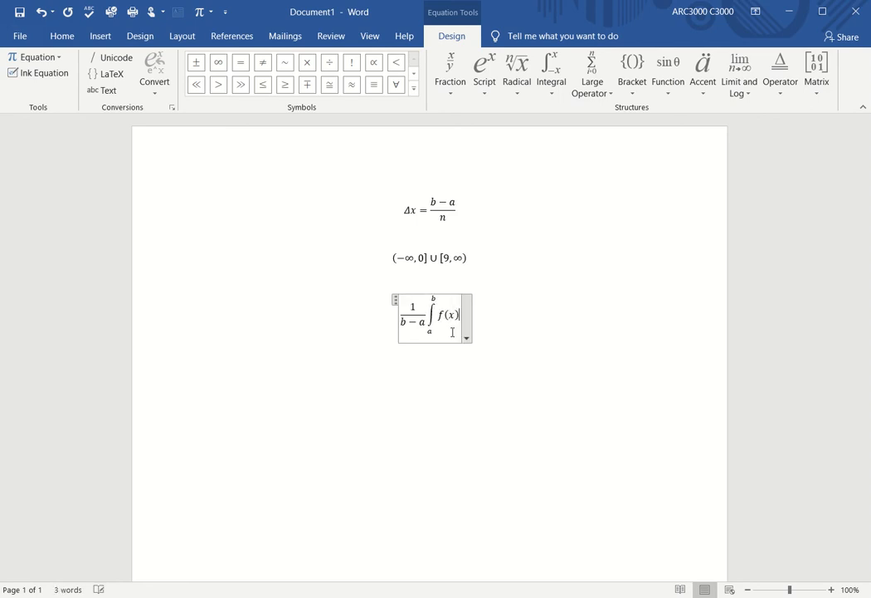
pyautogui.click(200, 350)
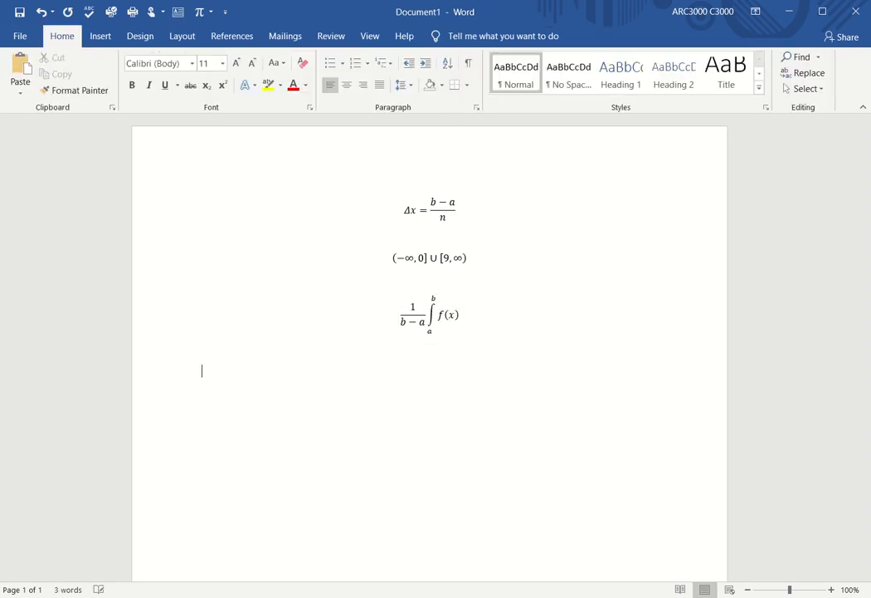
# Step: Add a fourth equation and open an enlarged Ink Equation pad
pyautogui.click(99, 36)
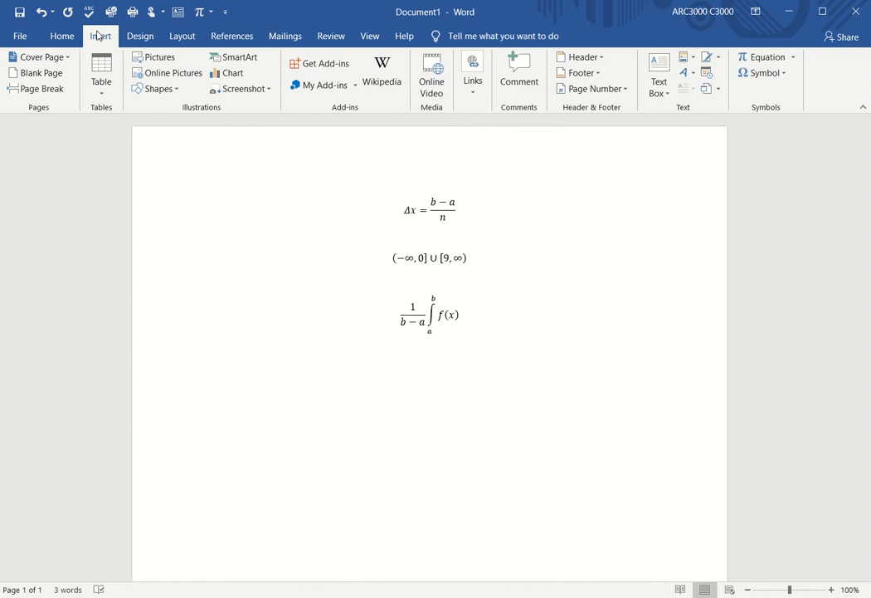
pyautogui.click(757, 58)
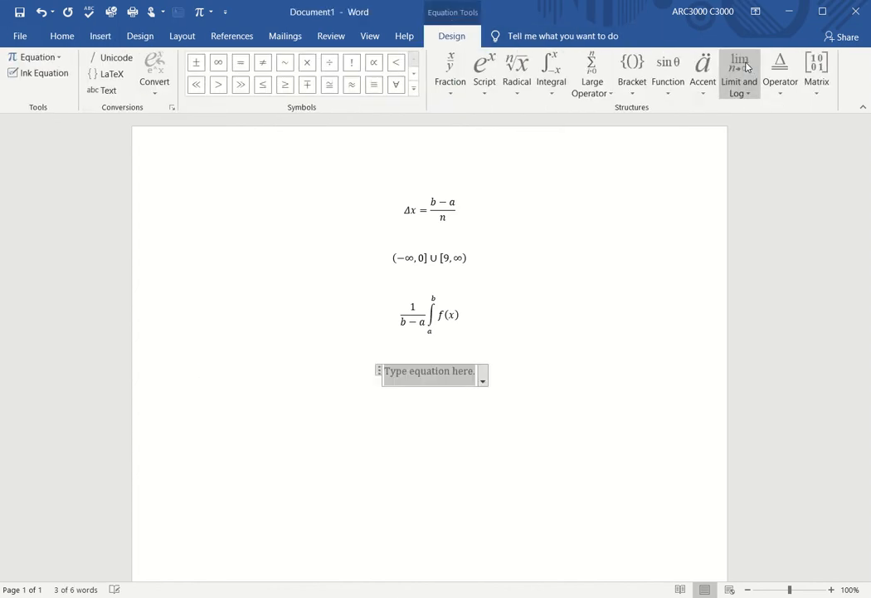
pyautogui.click(38, 73)
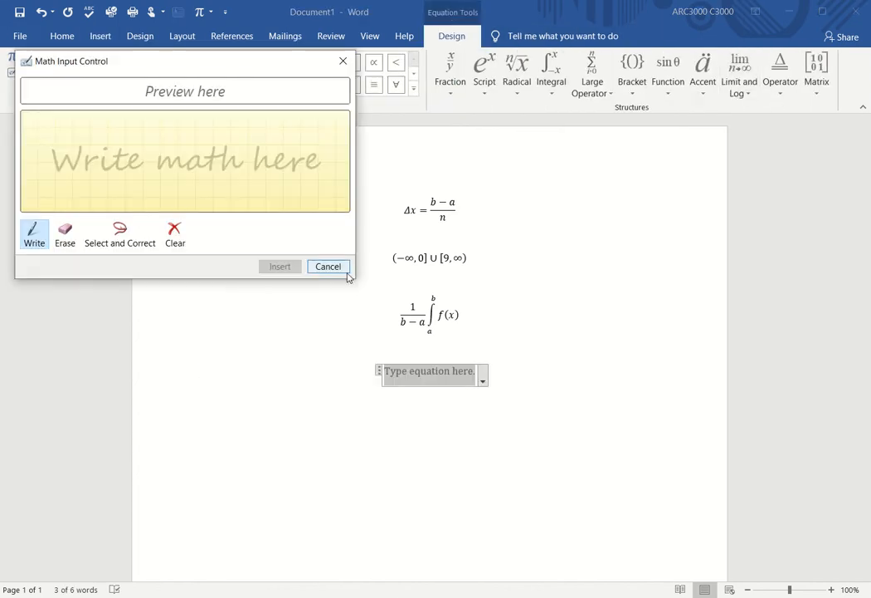
pyautogui.moveTo(352, 278); pyautogui.dragTo(607, 546)
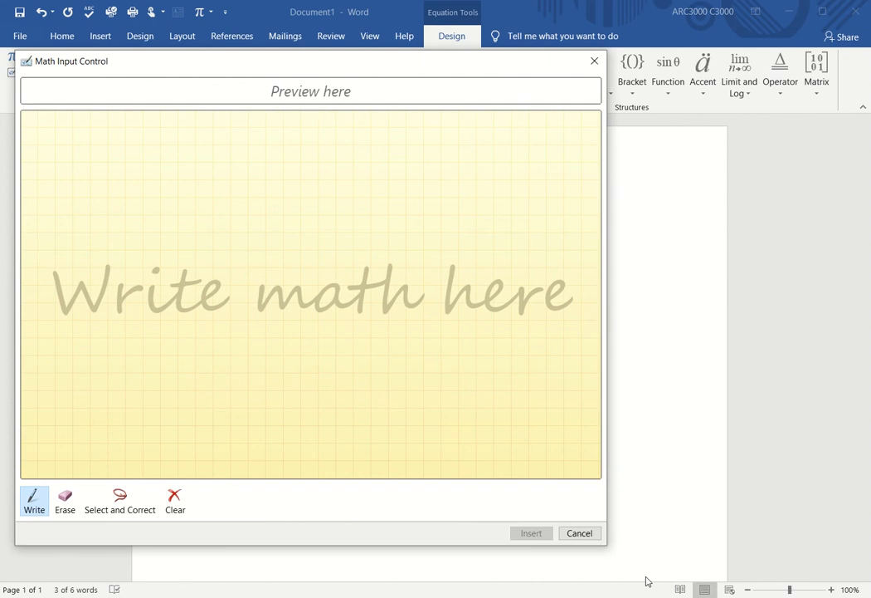
# Step: Handwrite a summation from i = 1 to n, correcting the misread index to i
pyautogui.moveTo(131, 162)
pyautogui.mouseDown()
pyautogui.moveTo(69, 166)
pyautogui.moveTo(115, 212)
pyautogui.moveTo(111, 241)
pyautogui.moveTo(70, 265)
pyautogui.moveTo(157, 271)
pyautogui.mouseUp()
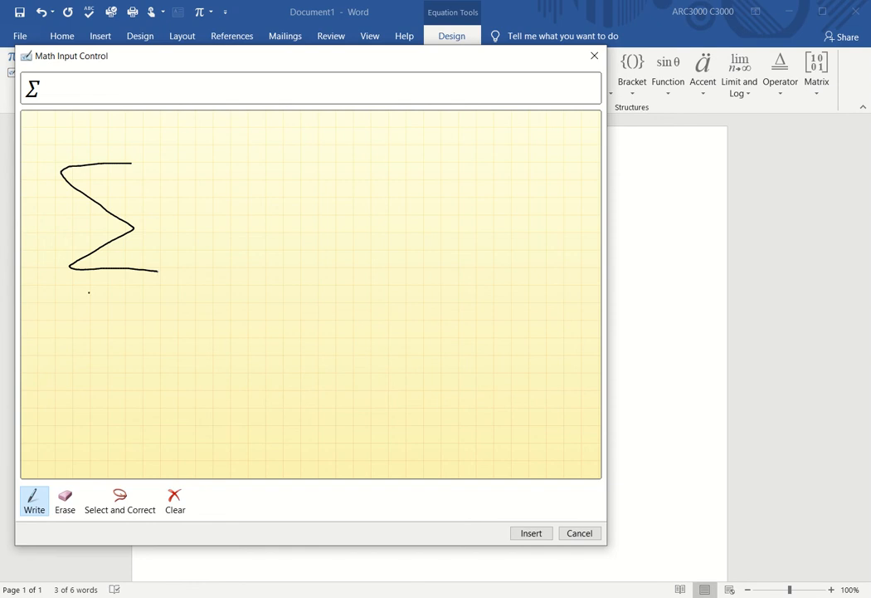
pyautogui.moveTo(89, 292)
pyautogui.mouseDown()
pyautogui.moveTo(89, 316)
pyautogui.moveTo(122, 300)
pyautogui.mouseUp()
pyautogui.moveTo(103, 312)
pyautogui.mouseDown()
pyautogui.moveTo(151, 301)
pyautogui.moveTo(150, 319)
pyautogui.mouseUp()
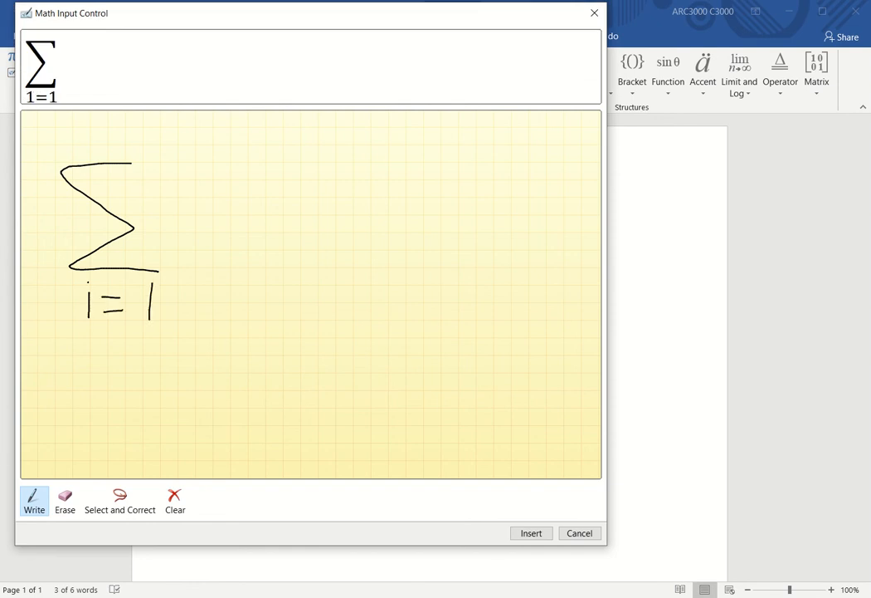
pyautogui.click(119, 500)
pyautogui.moveTo(73, 316)
pyautogui.mouseDown()
pyautogui.moveTo(91, 275)
pyautogui.moveTo(90, 332)
pyautogui.mouseUp()
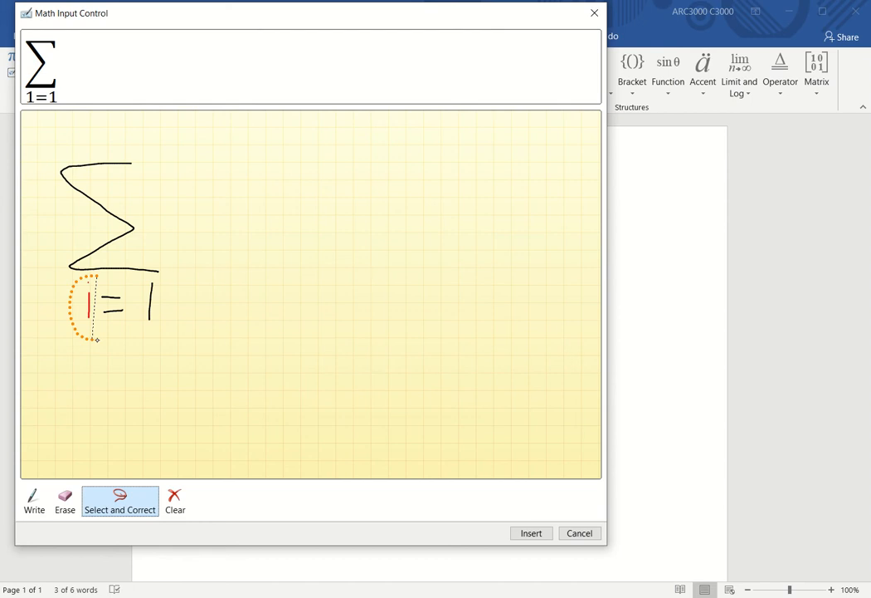
pyautogui.click(87, 337)
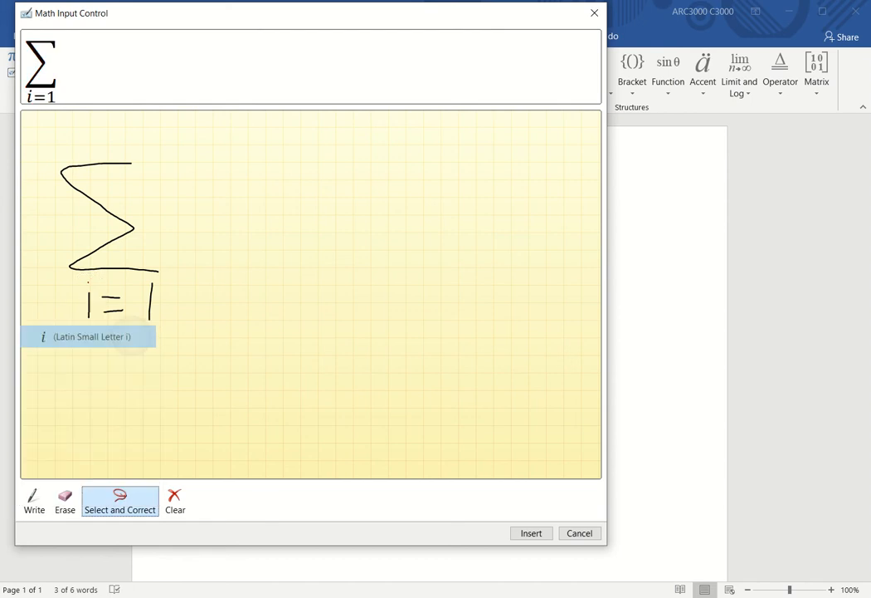
pyautogui.click(34, 502)
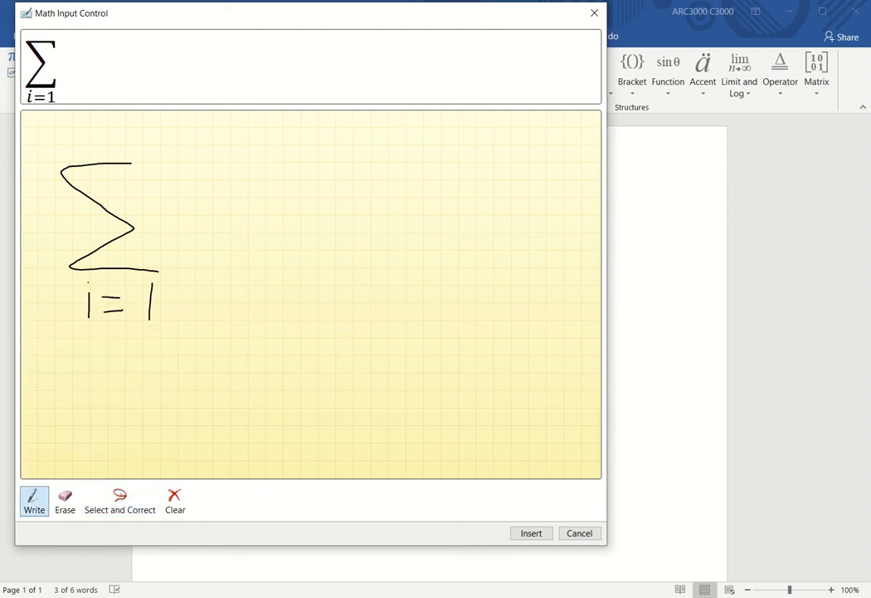
pyautogui.moveTo(87, 149)
pyautogui.mouseDown()
pyautogui.moveTo(89, 132)
pyautogui.moveTo(106, 149)
pyautogui.mouseUp()
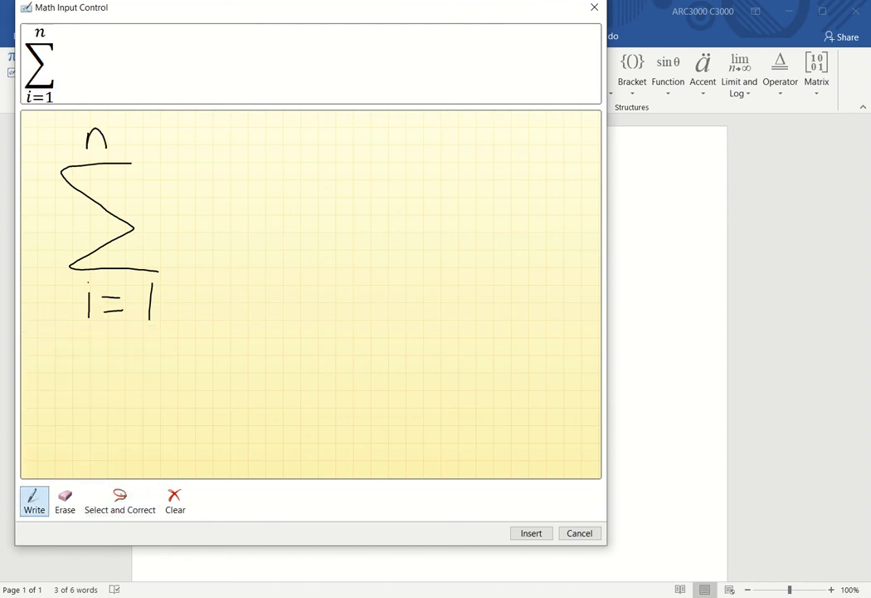
# Step: Write Δx · f(x) after the sum and insert the equation
pyautogui.moveTo(184, 228)
pyautogui.mouseDown()
pyautogui.moveTo(213, 225)
pyautogui.moveTo(185, 227)
pyautogui.mouseUp()
pyautogui.moveTo(229, 196); pyautogui.dragTo(252, 237)
pyautogui.moveTo(258, 190); pyautogui.dragTo(241, 239)
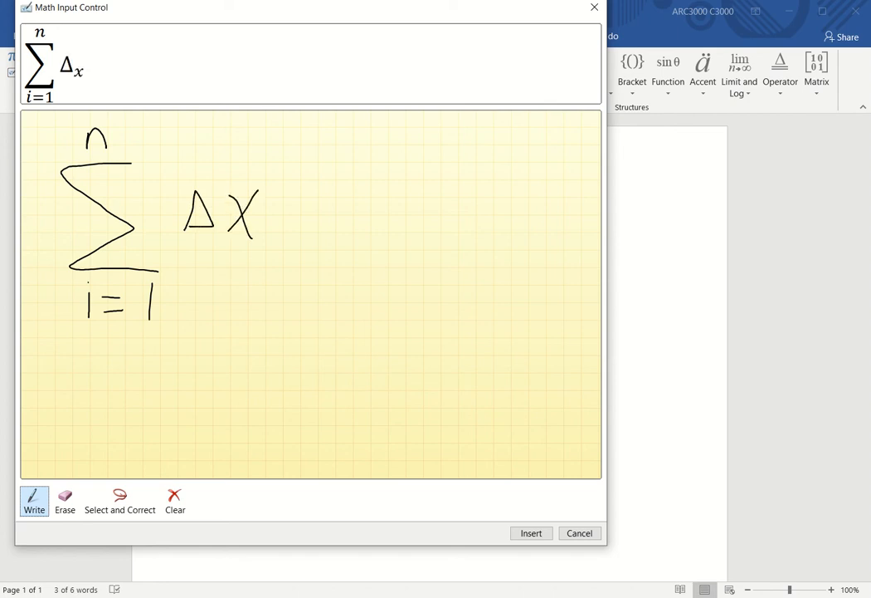
pyautogui.moveTo(340, 175)
pyautogui.mouseDown()
pyautogui.moveTo(330, 236)
pyautogui.moveTo(343, 206)
pyautogui.mouseUp()
pyautogui.moveTo(385, 165)
pyautogui.mouseDown()
pyautogui.moveTo(376, 176)
pyautogui.moveTo(384, 238)
pyautogui.mouseUp()
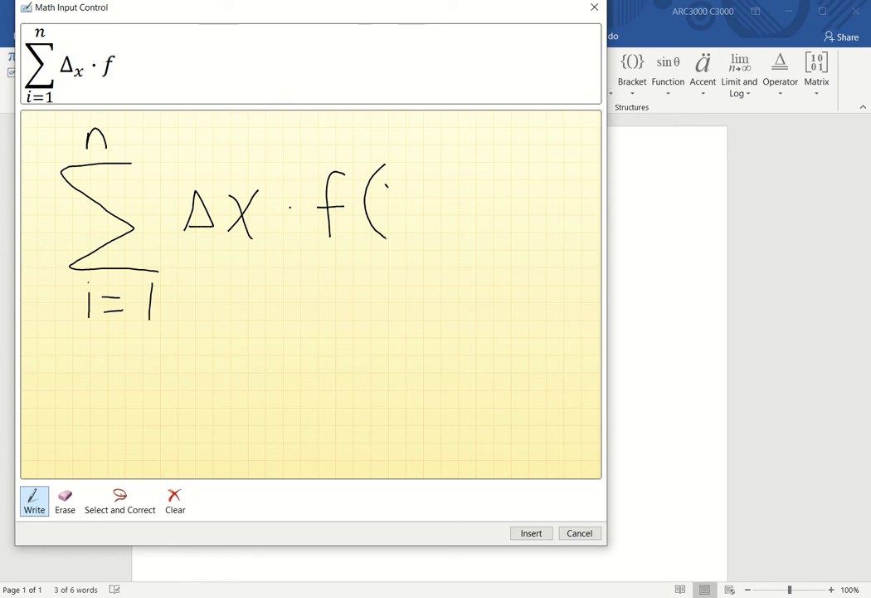
pyautogui.moveTo(386, 186)
pyautogui.mouseDown()
pyautogui.moveTo(400, 207)
pyautogui.moveTo(383, 210)
pyautogui.mouseUp()
pyautogui.moveTo(410, 165); pyautogui.dragTo(398, 239)
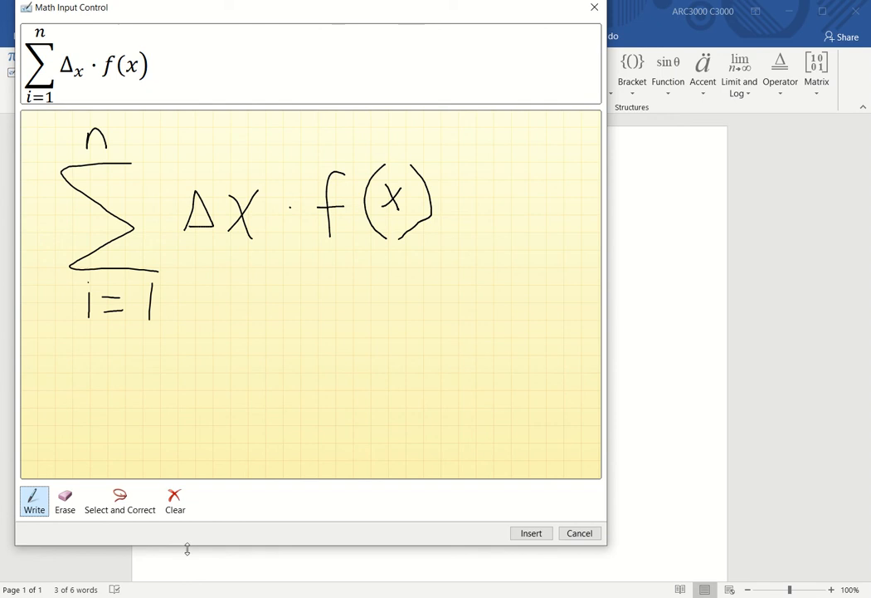
pyautogui.click(120, 501)
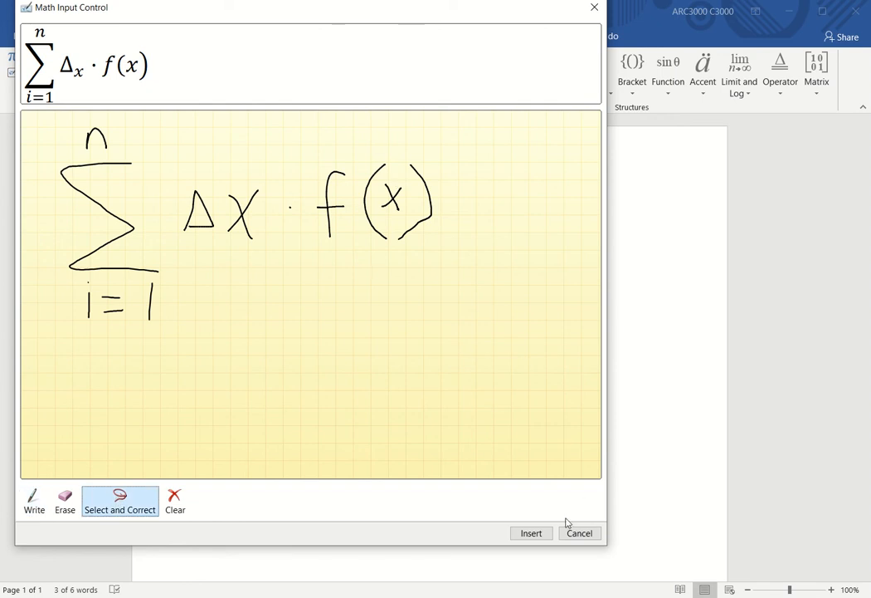
pyautogui.click(544, 535)
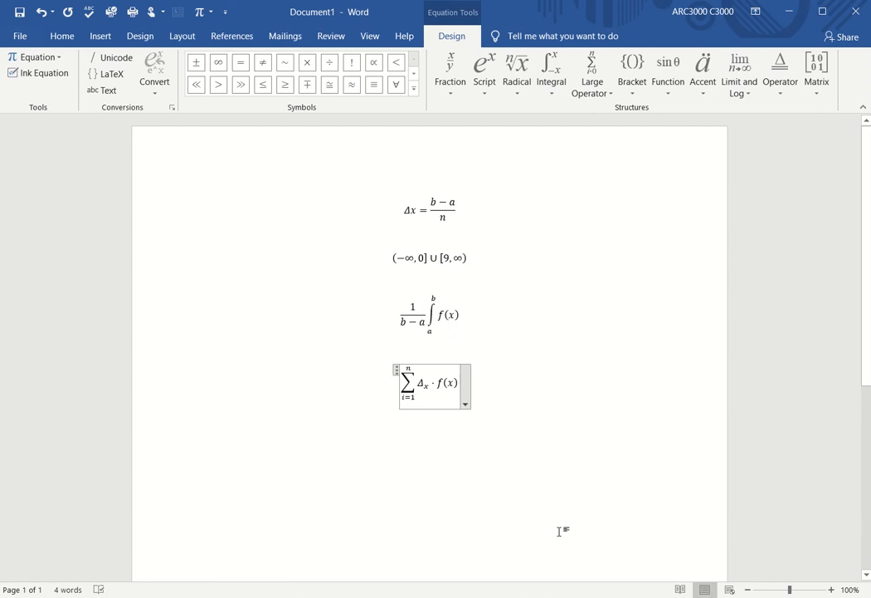
# Step: Leave the summation equation and start a fresh empty line beneath it
pyautogui.click(427, 383)
pyautogui.doubleClick(430, 385)
pyautogui.click(576, 414)
pyautogui.press('Return')
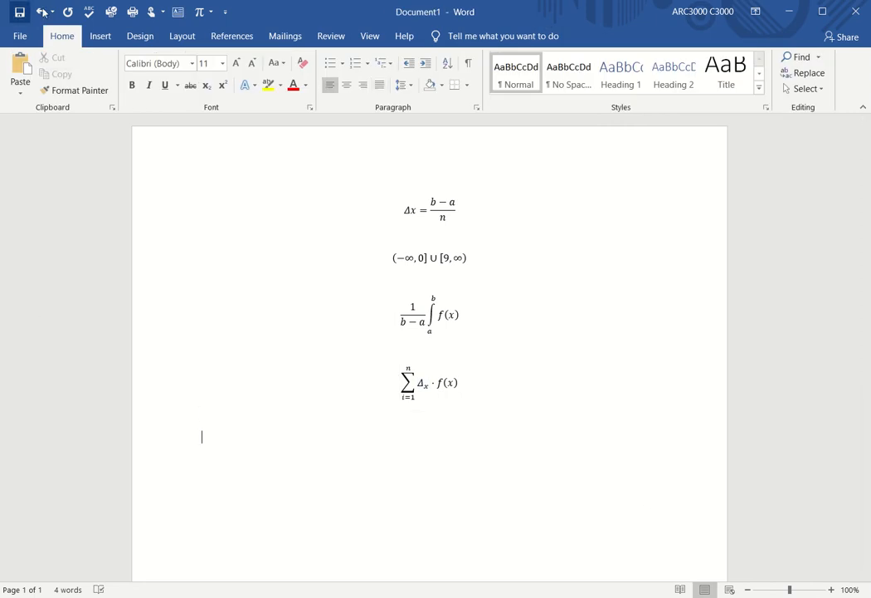
pyautogui.click(101, 34)
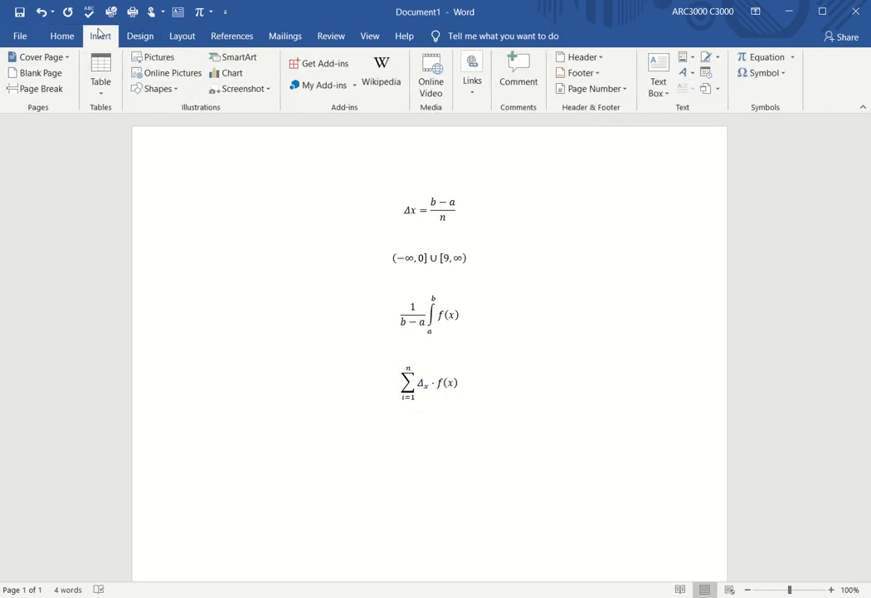
# Step: Add a fifth equation and open an enlarged Ink Equation pad
pyautogui.click(753, 60)
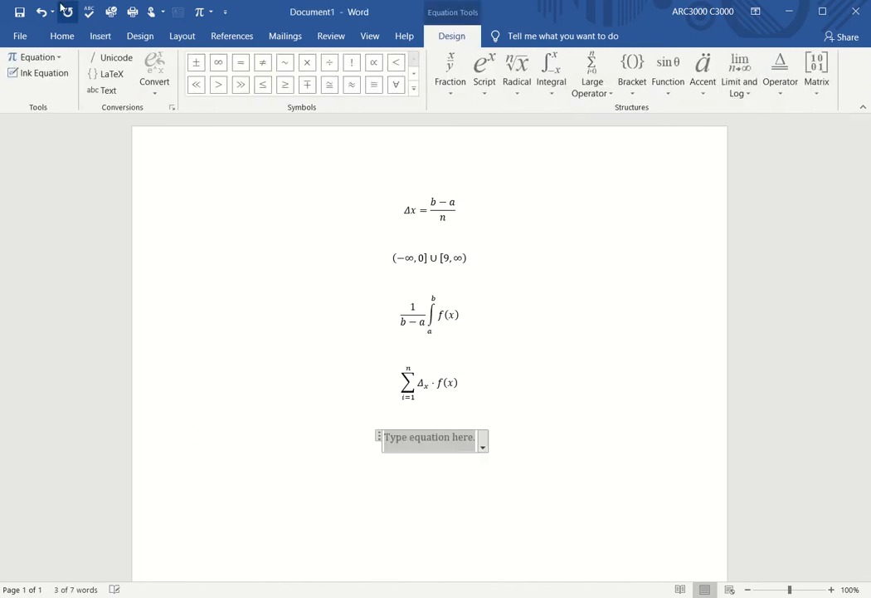
pyautogui.click(30, 74)
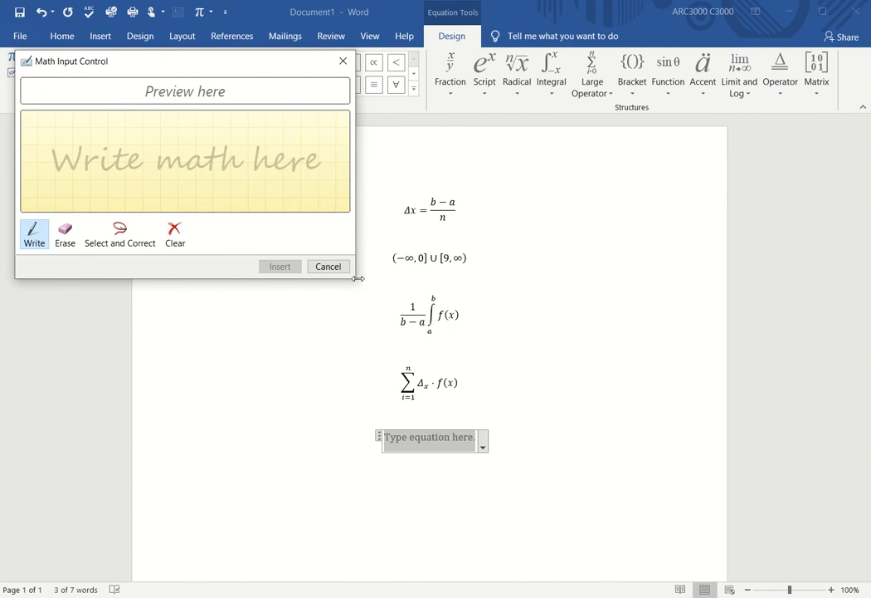
pyautogui.moveTo(357, 274); pyautogui.dragTo(616, 566)
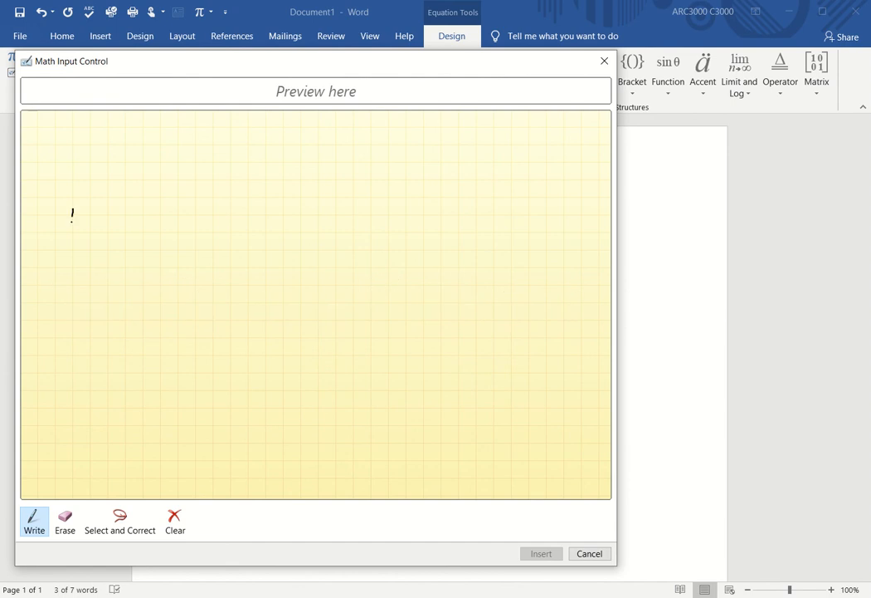
# Step: Handwrite lim h→0 of f(a + h), correcting the misread 4 to a
pyautogui.moveTo(73, 209)
pyautogui.mouseDown()
pyautogui.moveTo(68, 294)
pyautogui.moveTo(95, 280)
pyautogui.moveTo(160, 283)
pyautogui.mouseUp()
pyautogui.click(92, 241)
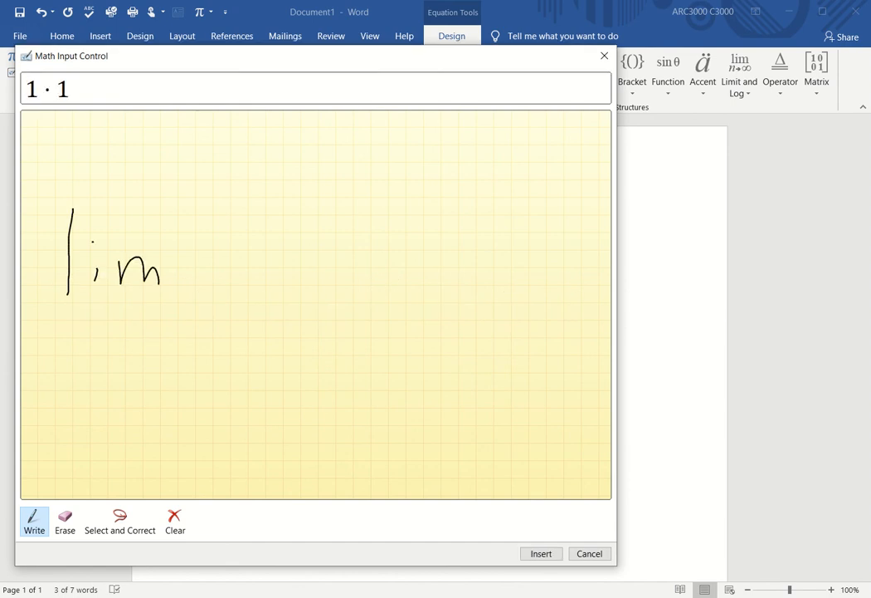
pyautogui.moveTo(60, 315)
pyautogui.mouseDown()
pyautogui.moveTo(82, 358)
pyautogui.moveTo(133, 337)
pyautogui.moveTo(119, 365)
pyautogui.mouseUp()
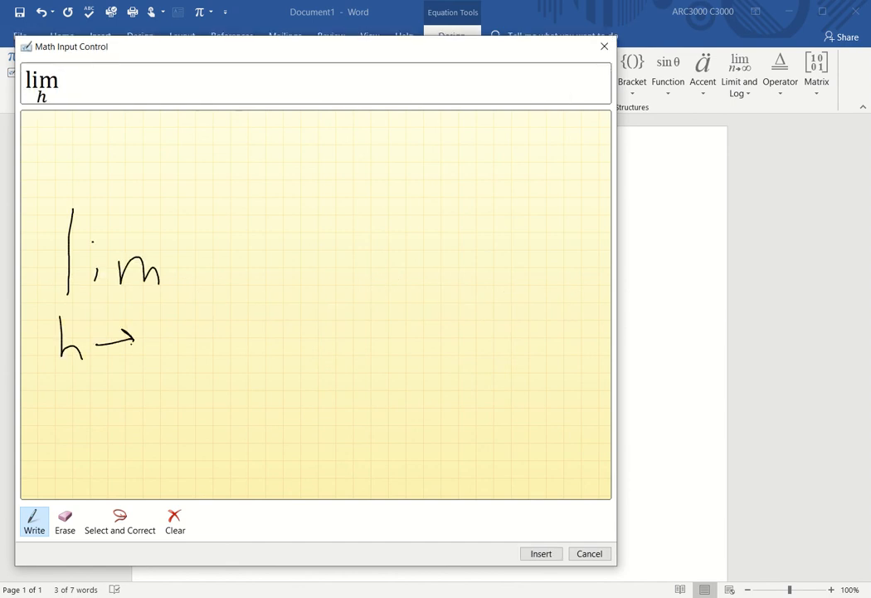
pyautogui.moveTo(150, 326)
pyautogui.mouseDown()
pyautogui.moveTo(142, 342)
pyautogui.moveTo(151, 326)
pyautogui.mouseUp()
pyautogui.moveTo(206, 174)
pyautogui.mouseDown()
pyautogui.moveTo(188, 226)
pyautogui.moveTo(208, 204)
pyautogui.mouseUp()
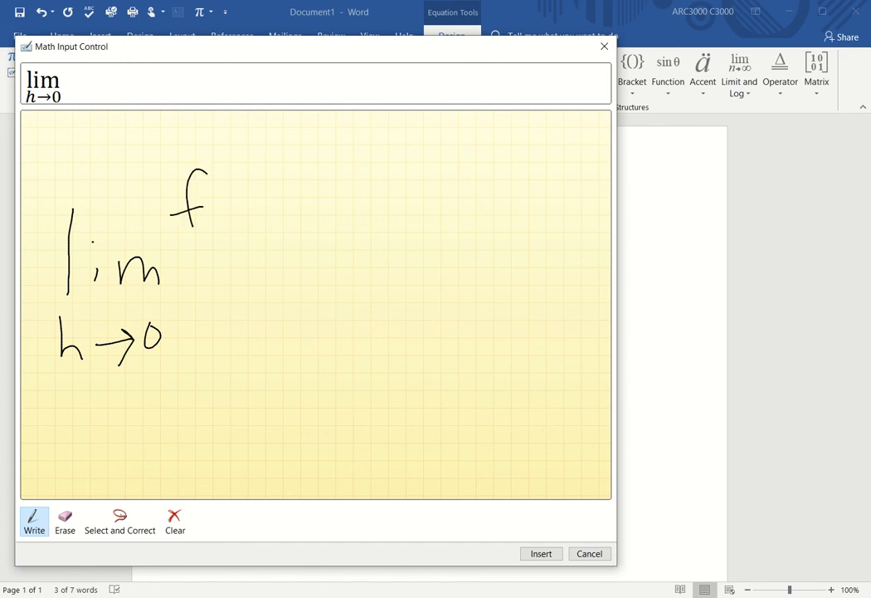
pyautogui.moveTo(239, 164); pyautogui.dragTo(243, 238)
pyautogui.moveTo(258, 188)
pyautogui.mouseDown()
pyautogui.moveTo(248, 191)
pyautogui.moveTo(261, 208)
pyautogui.moveTo(288, 196)
pyautogui.moveTo(283, 205)
pyautogui.moveTo(322, 202)
pyautogui.mouseUp()
pyautogui.moveTo(311, 158); pyautogui.dragTo(329, 234)
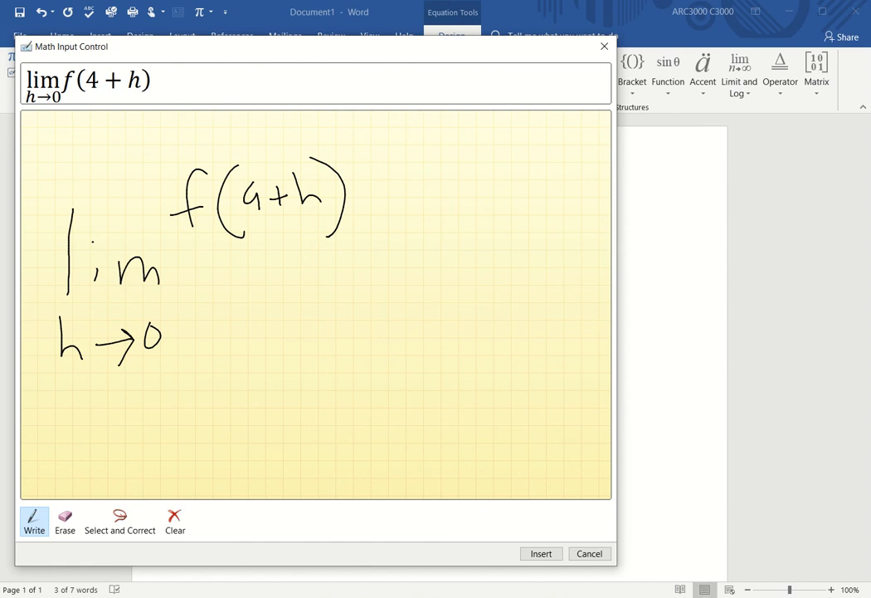
pyautogui.click(120, 522)
pyautogui.moveTo(262, 170)
pyautogui.mouseDown()
pyautogui.moveTo(259, 216)
pyautogui.moveTo(263, 172)
pyautogui.mouseUp()
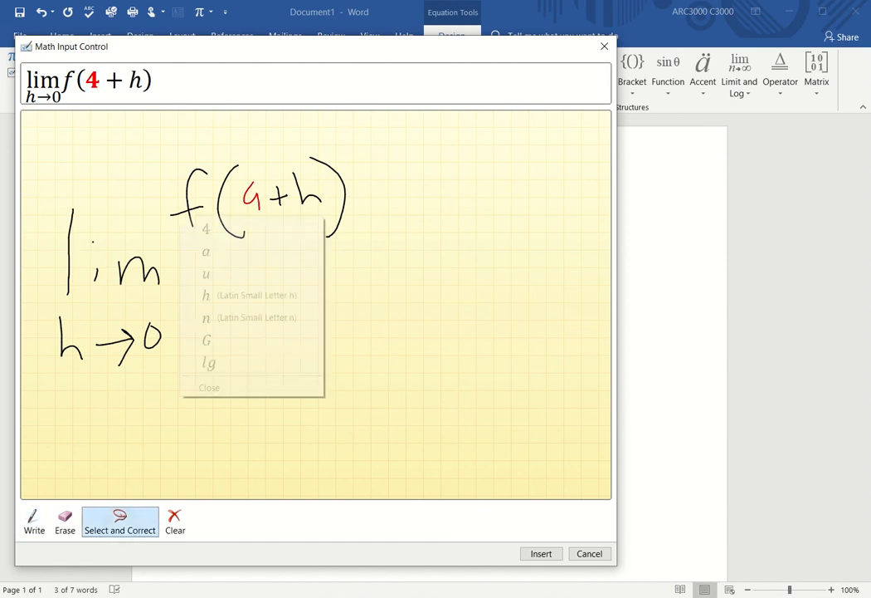
pyautogui.click(207, 252)
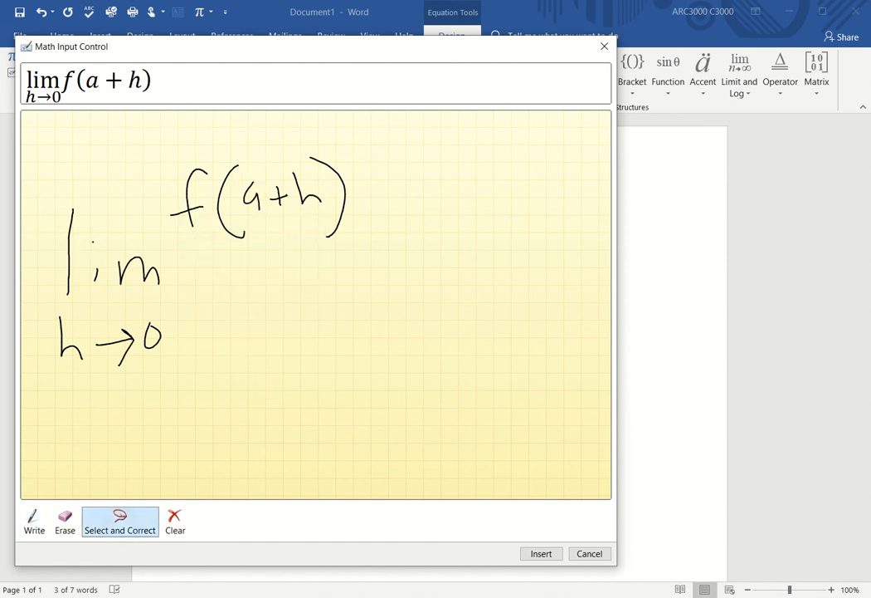
pyautogui.click(34, 522)
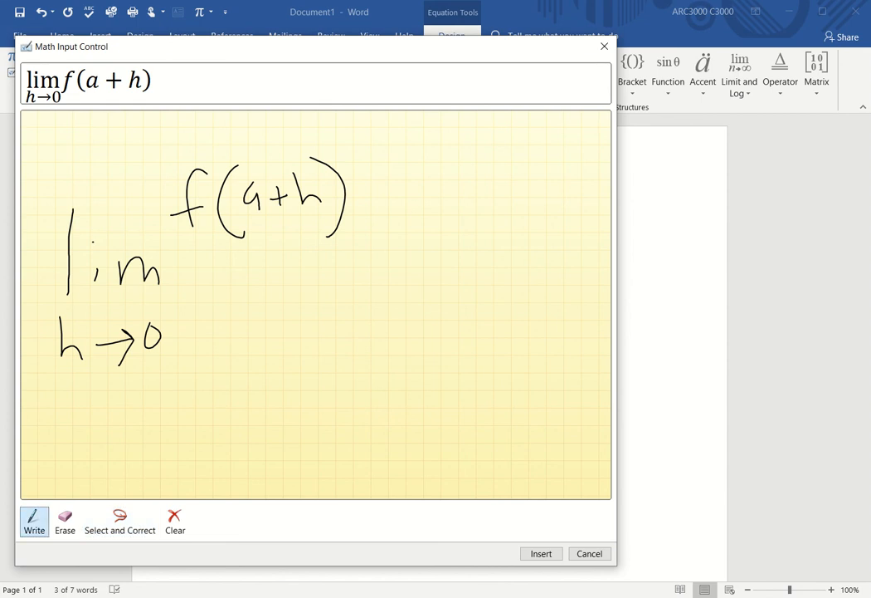
# Step: Complete the numerator − f(a) over denominator h, fix n to h, and insert
pyautogui.moveTo(362, 199); pyautogui.dragTo(390, 199)
pyautogui.moveTo(451, 157); pyautogui.dragTo(422, 211)
pyautogui.moveTo(468, 163)
pyautogui.mouseDown()
pyautogui.moveTo(462, 206)
pyautogui.moveTo(498, 194)
pyautogui.mouseUp()
pyautogui.moveTo(505, 149); pyautogui.dragTo(518, 204)
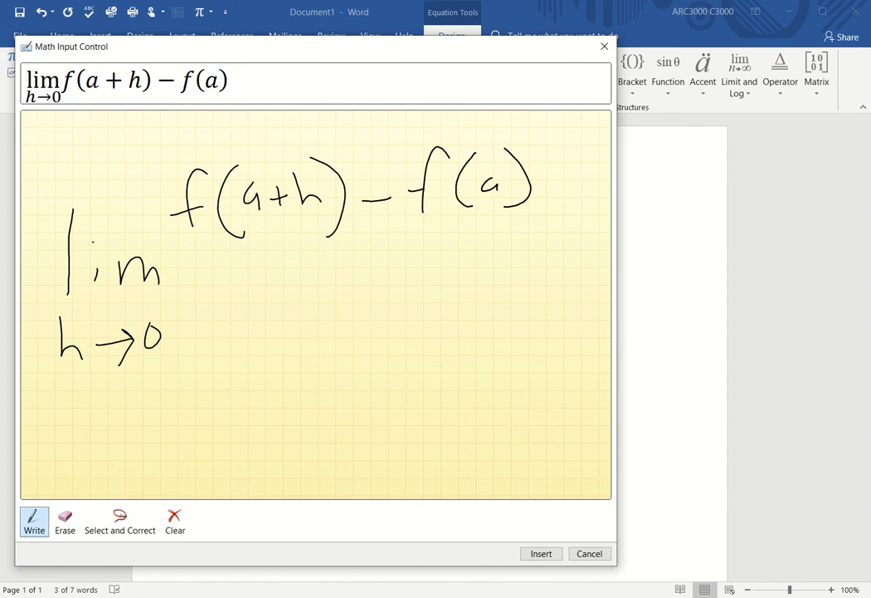
pyautogui.moveTo(199, 253); pyautogui.dragTo(512, 255)
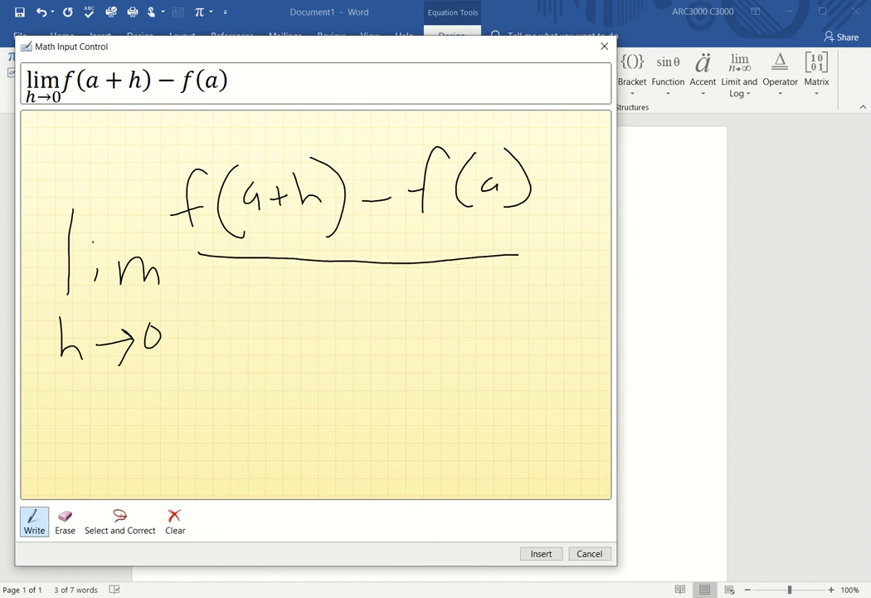
pyautogui.moveTo(353, 293); pyautogui.dragTo(353, 343)
pyautogui.moveTo(354, 329)
pyautogui.mouseDown()
pyautogui.moveTo(397, 334)
pyautogui.moveTo(404, 345)
pyautogui.mouseUp()
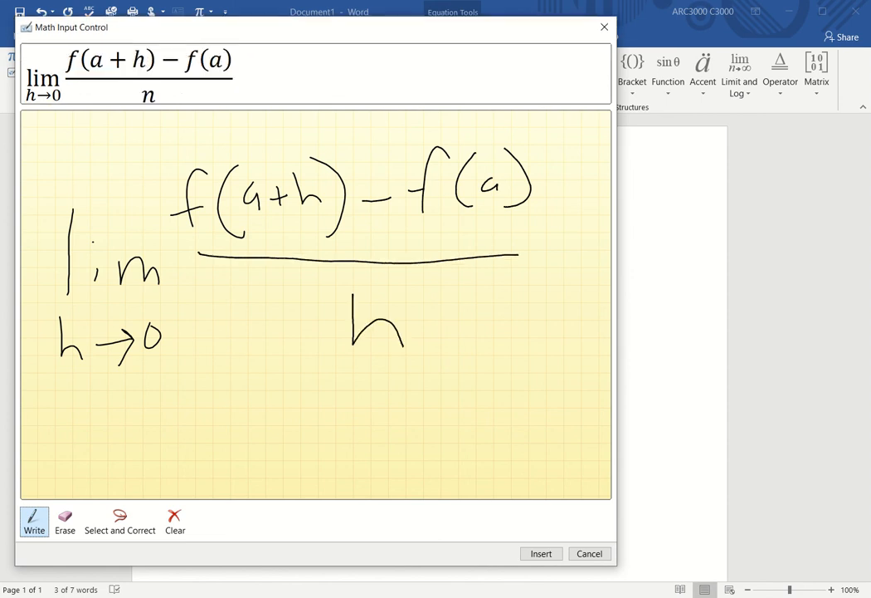
pyautogui.click(120, 521)
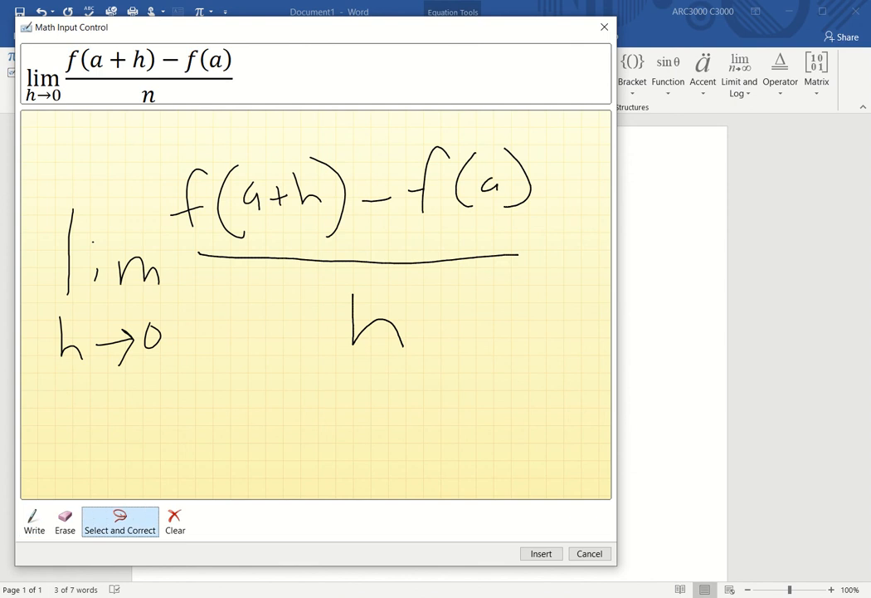
pyautogui.moveTo(373, 282)
pyautogui.mouseDown()
pyautogui.moveTo(461, 350)
pyautogui.moveTo(382, 286)
pyautogui.mouseUp()
pyautogui.click(365, 387)
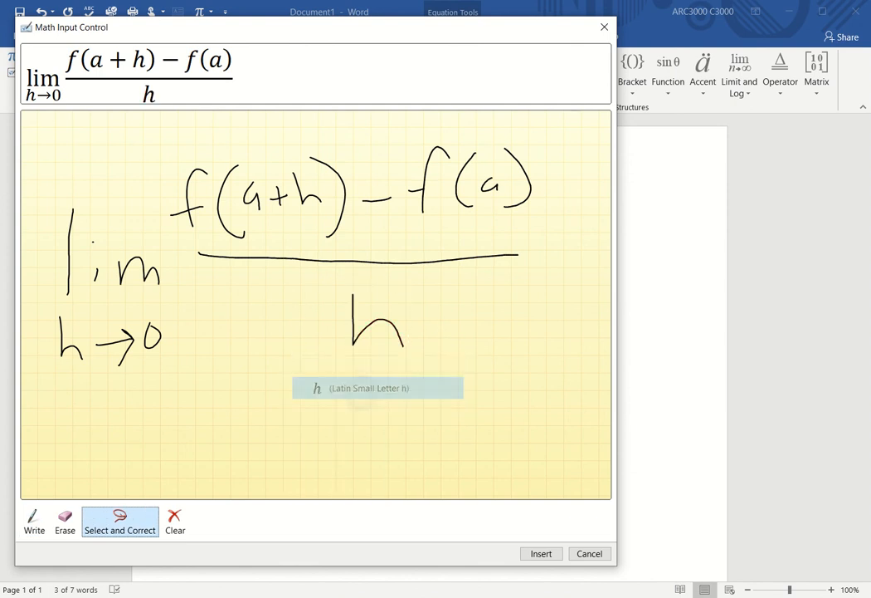
pyautogui.click(541, 553)
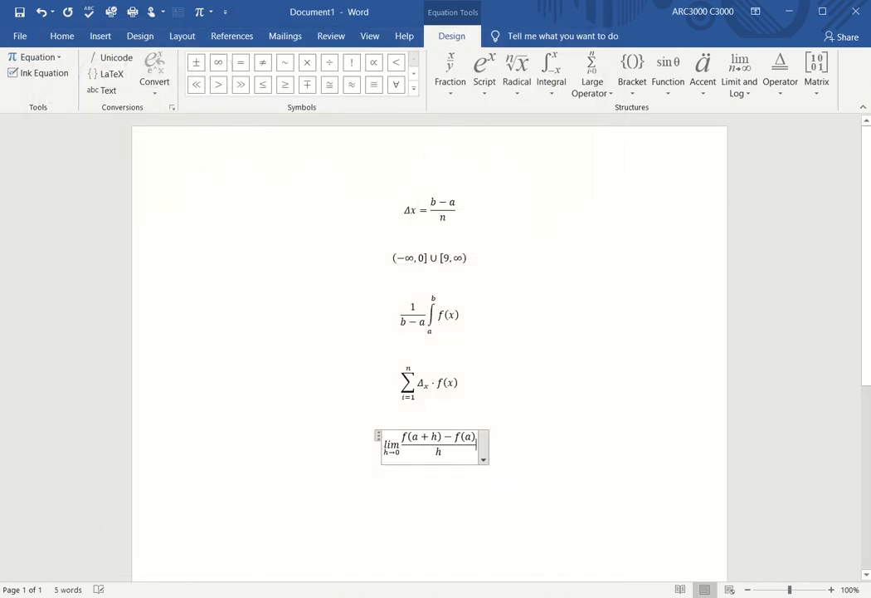
# Step: On a new line, add a sixth equation and open an enlarged Ink Equation pad
pyautogui.press('Return')
pyautogui.press('Return')
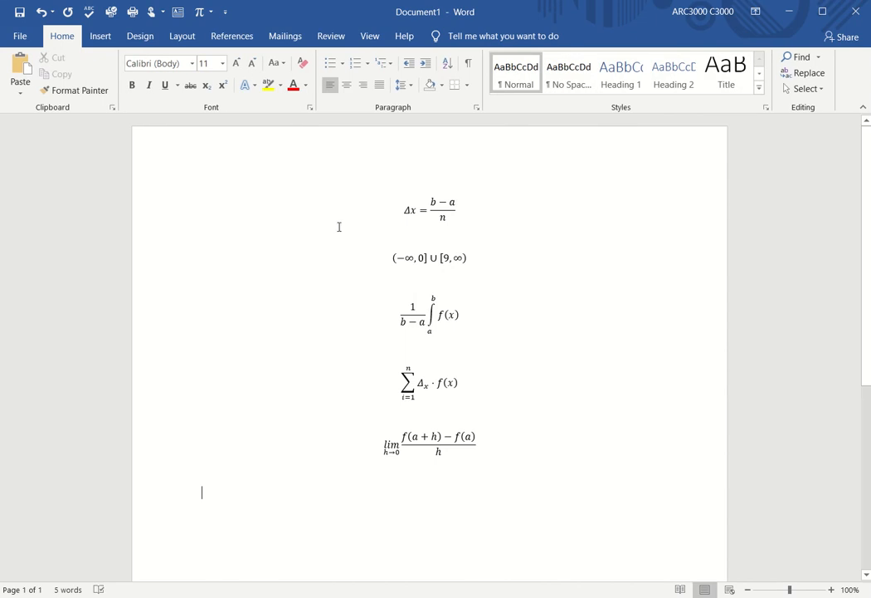
pyautogui.click(103, 36)
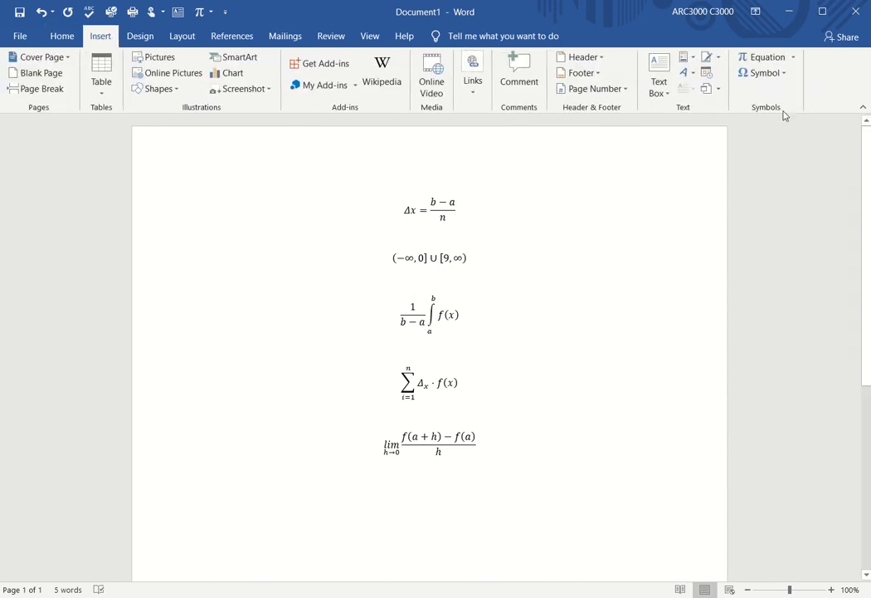
pyautogui.click(760, 57)
pyautogui.click(43, 73)
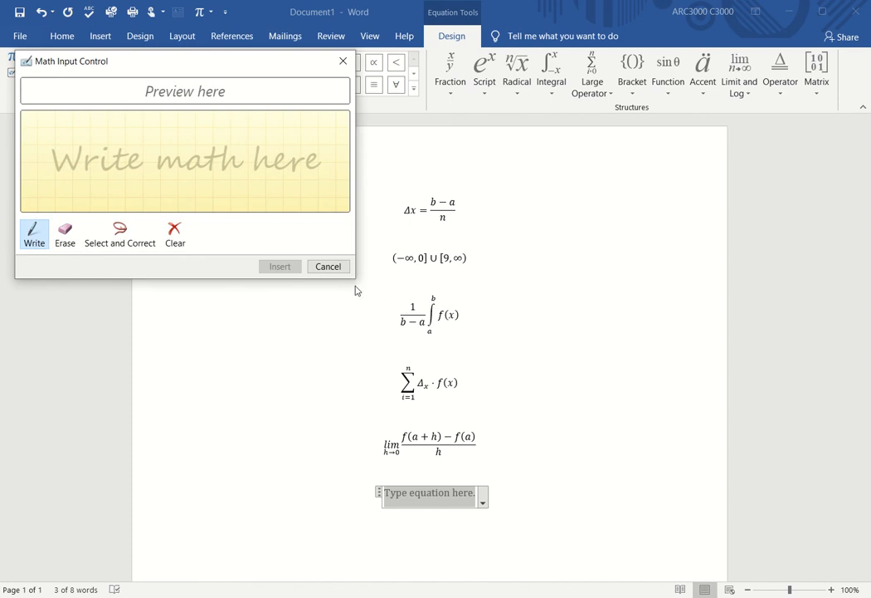
pyautogui.moveTo(354, 282); pyautogui.dragTo(651, 558)
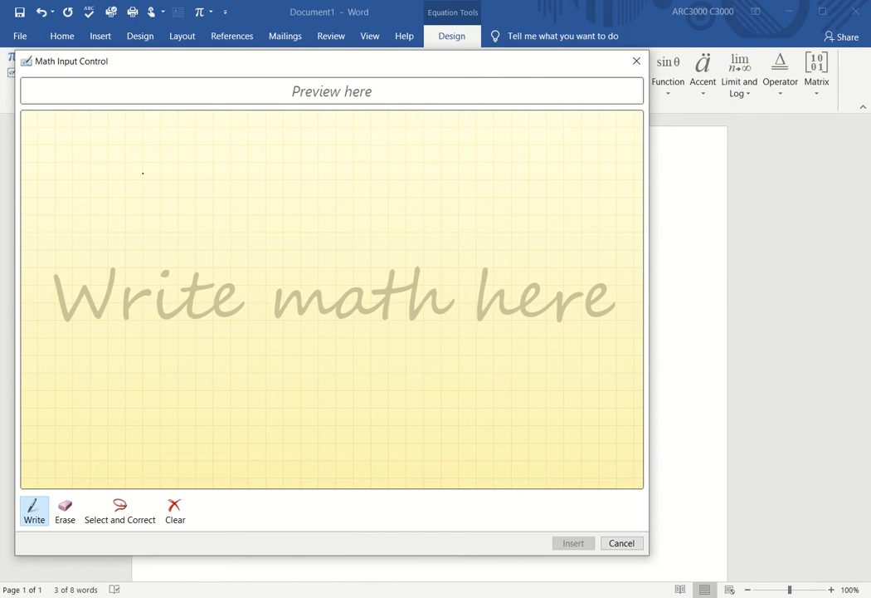
# Step: Handwrite d/dx sin x followed by an equals sign
pyautogui.moveTo(74, 179); pyautogui.dragTo(84, 212)
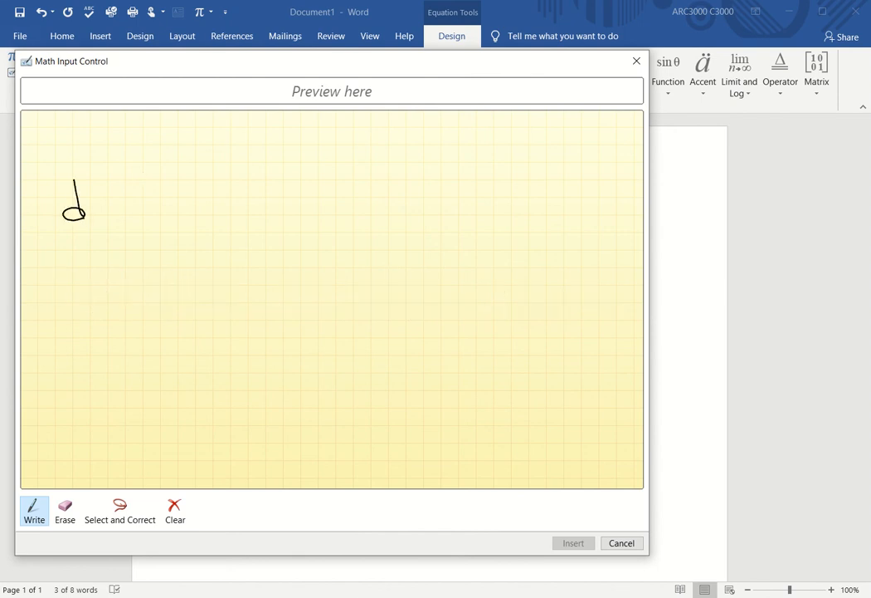
pyautogui.moveTo(46, 247); pyautogui.dragTo(130, 246)
pyautogui.moveTo(75, 258)
pyautogui.mouseDown()
pyautogui.moveTo(75, 292)
pyautogui.moveTo(110, 293)
pyautogui.moveTo(94, 292)
pyautogui.mouseUp()
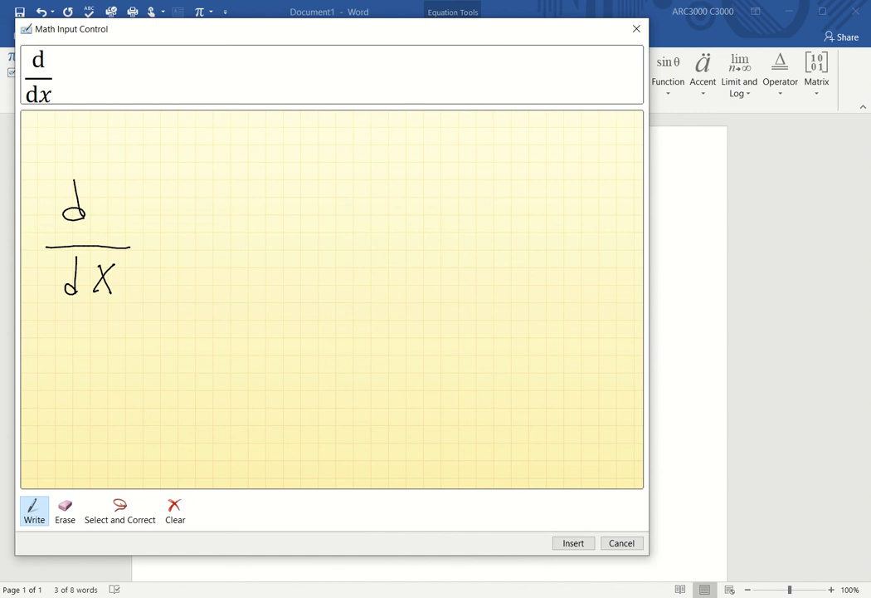
pyautogui.moveTo(179, 219); pyautogui.dragTo(155, 258)
pyautogui.moveTo(199, 235)
pyautogui.mouseDown()
pyautogui.moveTo(199, 249)
pyautogui.moveTo(215, 251)
pyautogui.moveTo(353, 235)
pyautogui.mouseUp()
pyautogui.click(196, 213)
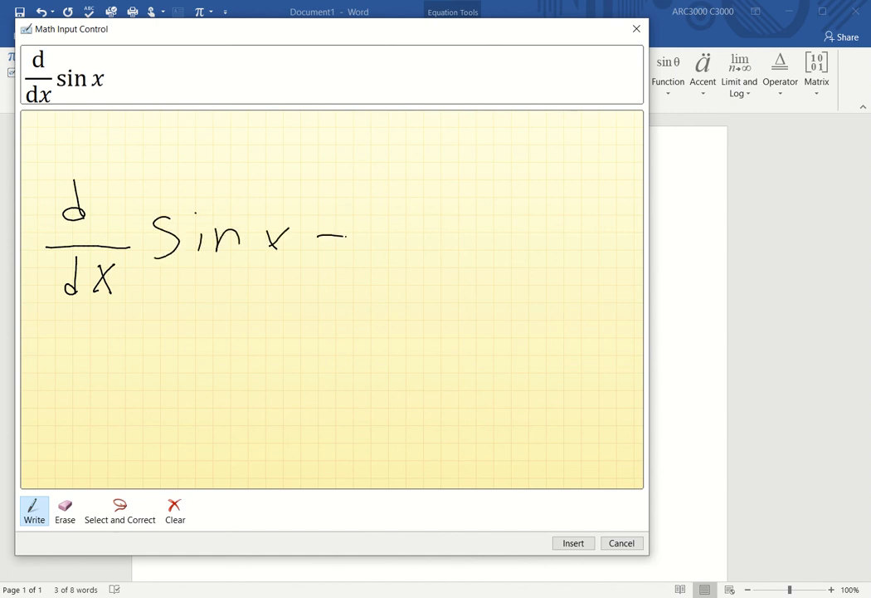
pyautogui.moveTo(307, 259); pyautogui.dragTo(352, 257)
# Step: Write cos x, insert d/dx sin x = cos x, and start a new line
pyautogui.moveTo(424, 213)
pyautogui.mouseDown()
pyautogui.moveTo(425, 268)
pyautogui.moveTo(467, 259)
pyautogui.moveTo(452, 232)
pyautogui.mouseUp()
pyautogui.moveTo(501, 221)
pyautogui.mouseDown()
pyautogui.moveTo(480, 223)
pyautogui.moveTo(487, 262)
pyautogui.mouseUp()
pyautogui.moveTo(531, 227); pyautogui.dragTo(548, 268)
pyautogui.moveTo(561, 223); pyautogui.dragTo(523, 259)
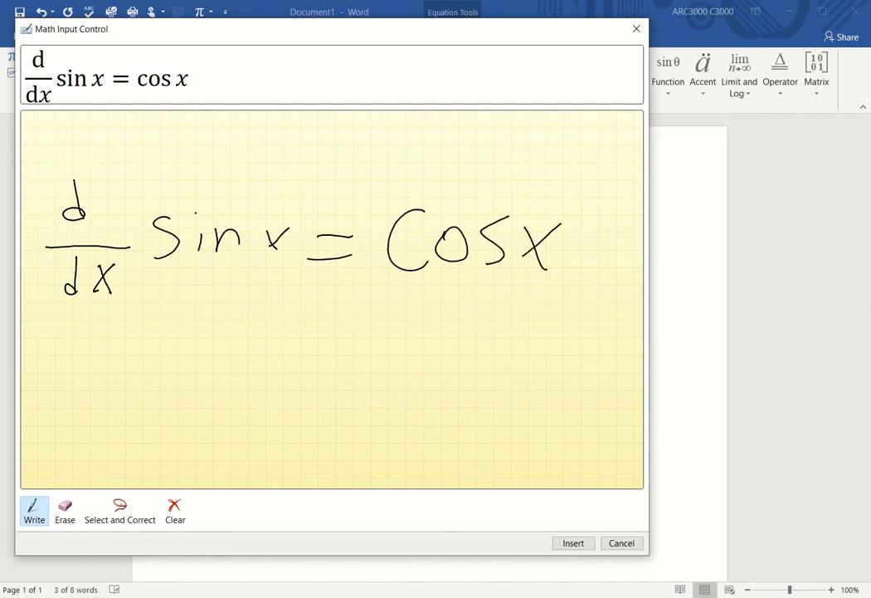
pyautogui.click(573, 543)
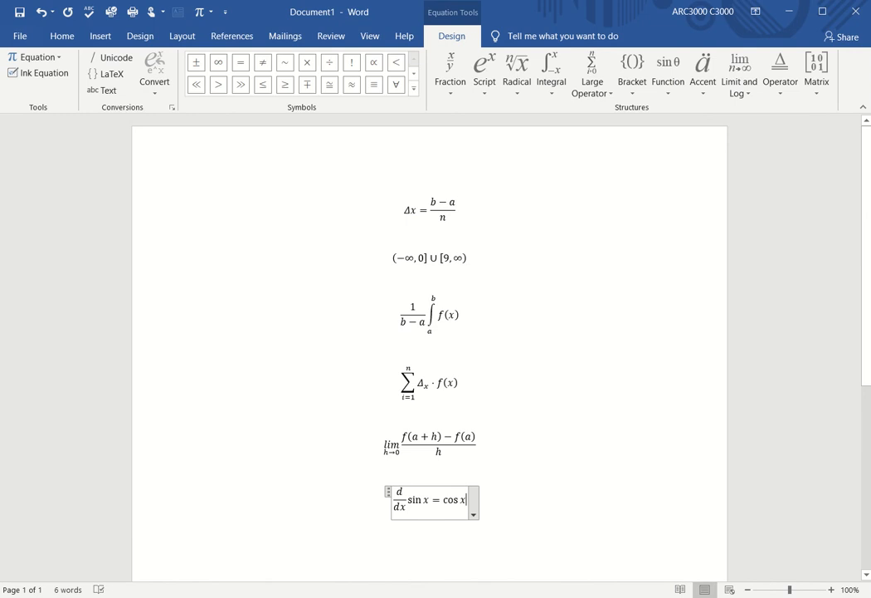
pyautogui.press('Return')
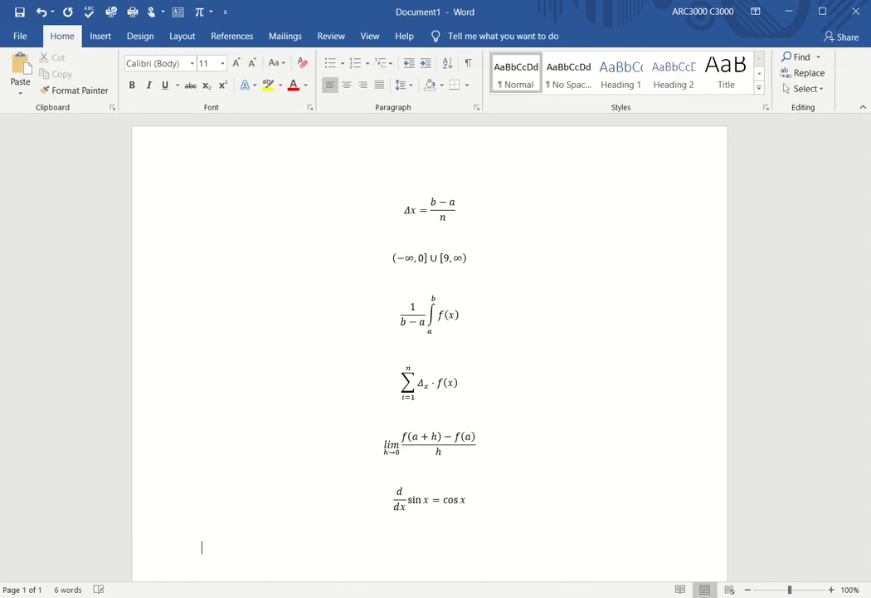
# Step: Start a new Ink Equation and handwrite log_a U in the enlarged writing area
pyautogui.click(100, 36)
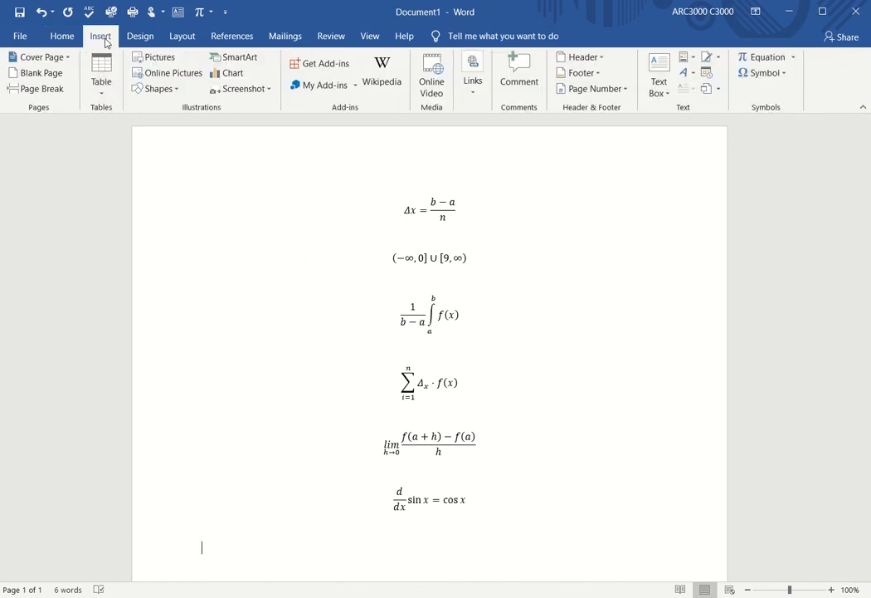
pyautogui.click(767, 57)
pyautogui.click(50, 73)
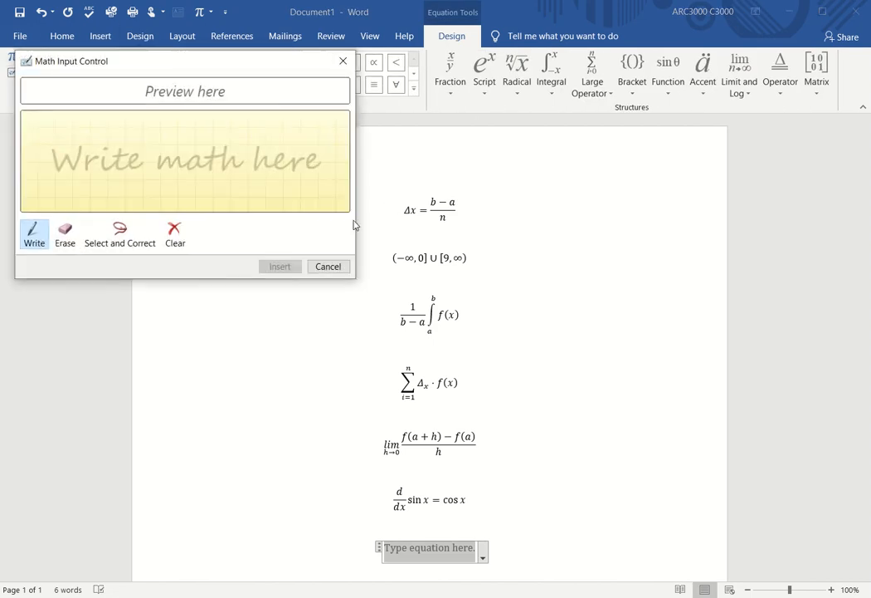
pyautogui.moveTo(357, 277); pyautogui.dragTo(722, 497)
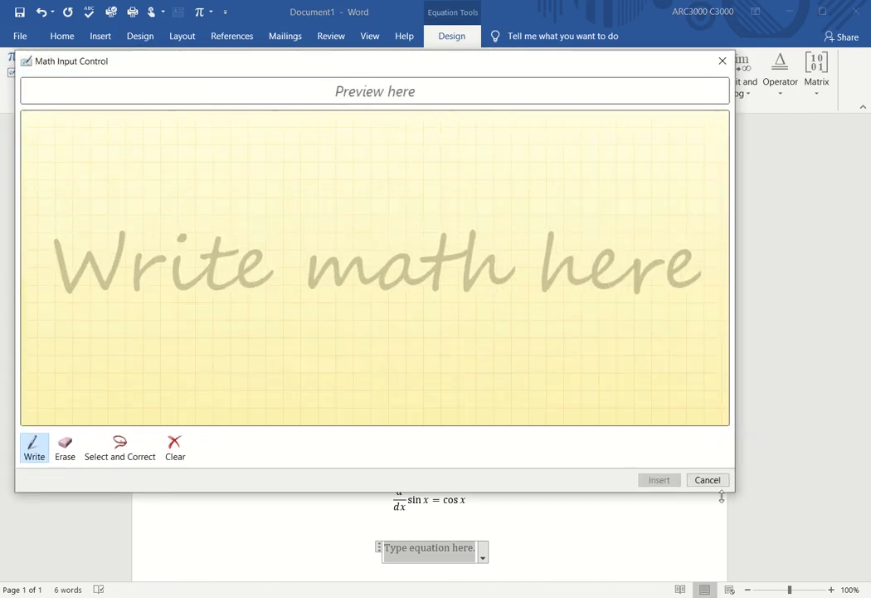
pyautogui.moveTo(75, 196); pyautogui.dragTo(74, 266)
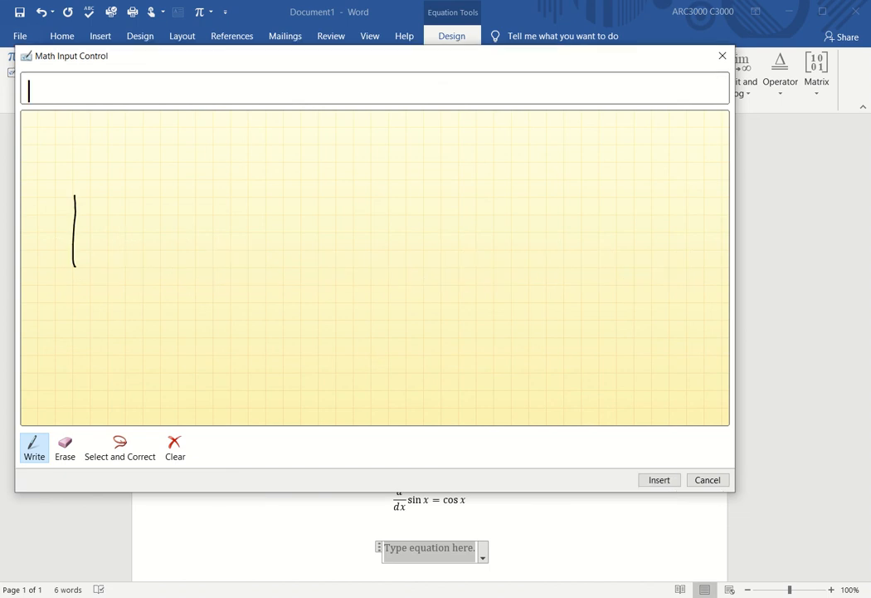
pyautogui.moveTo(106, 230); pyautogui.dragTo(137, 267)
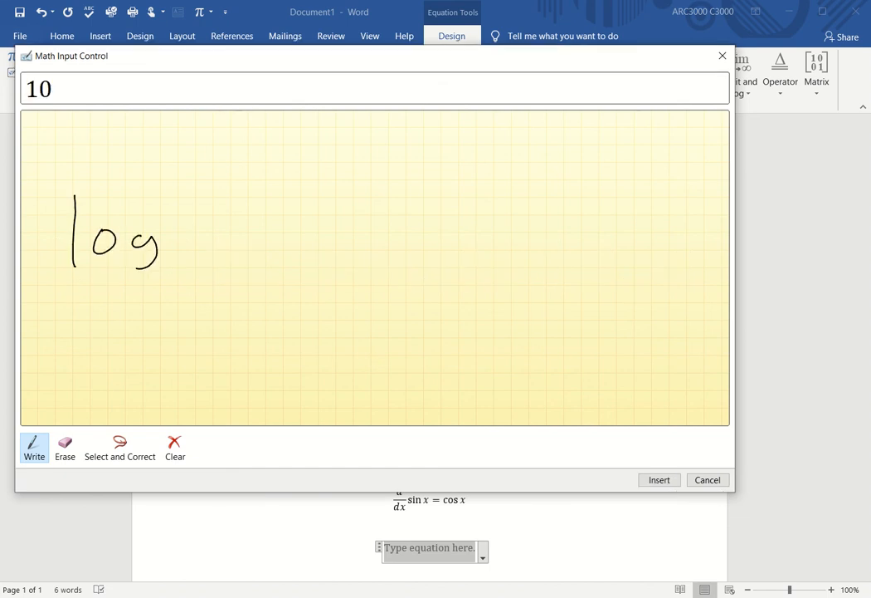
pyautogui.moveTo(190, 265); pyautogui.dragTo(193, 275)
pyautogui.moveTo(219, 197)
pyautogui.mouseDown()
pyautogui.moveTo(218, 210)
pyautogui.moveTo(255, 199)
pyautogui.mouseUp()
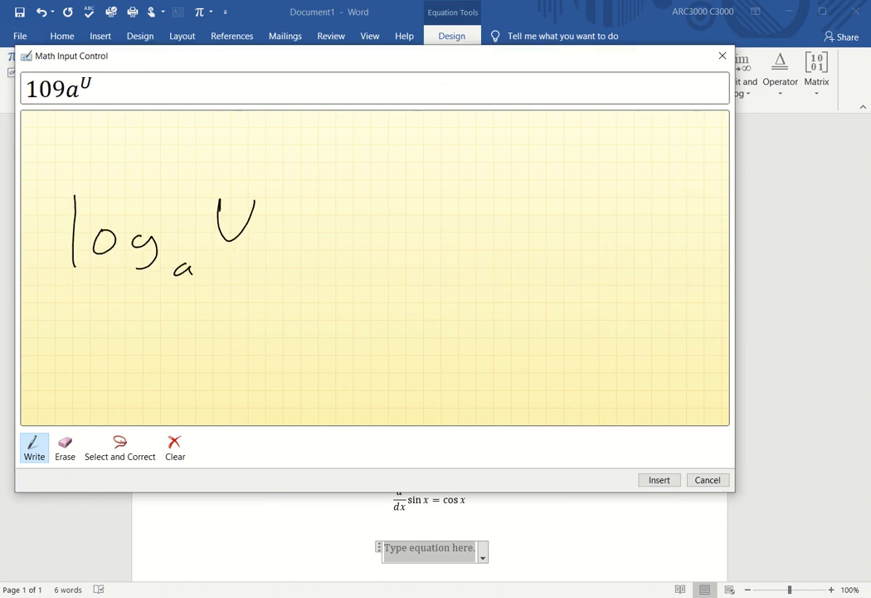
# Step: Fix the misrecognized log, insert log_a U into the document, and start a new line
pyautogui.click(120, 448)
pyautogui.moveTo(49, 153)
pyautogui.mouseDown()
pyautogui.moveTo(90, 296)
pyautogui.moveTo(162, 215)
pyautogui.moveTo(117, 166)
pyautogui.mouseUp()
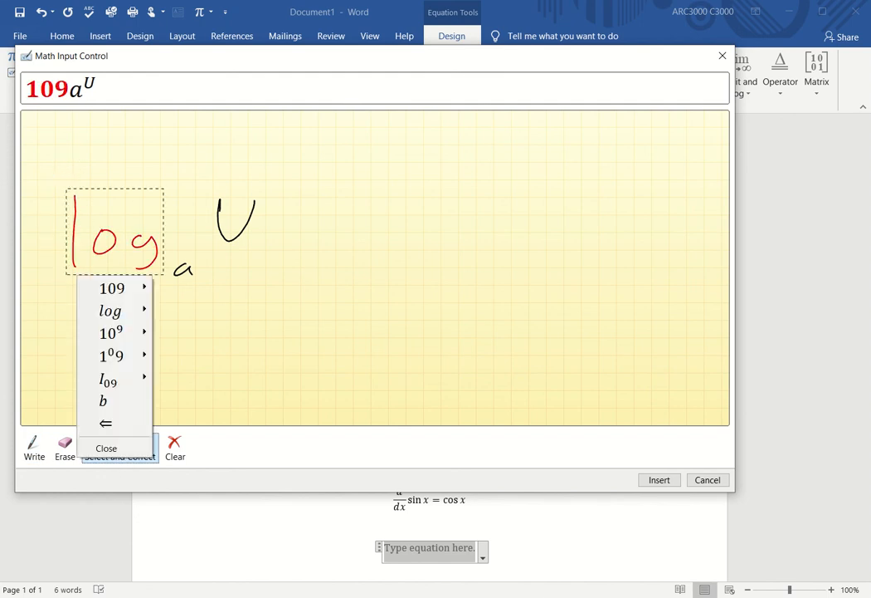
pyautogui.click(111, 310)
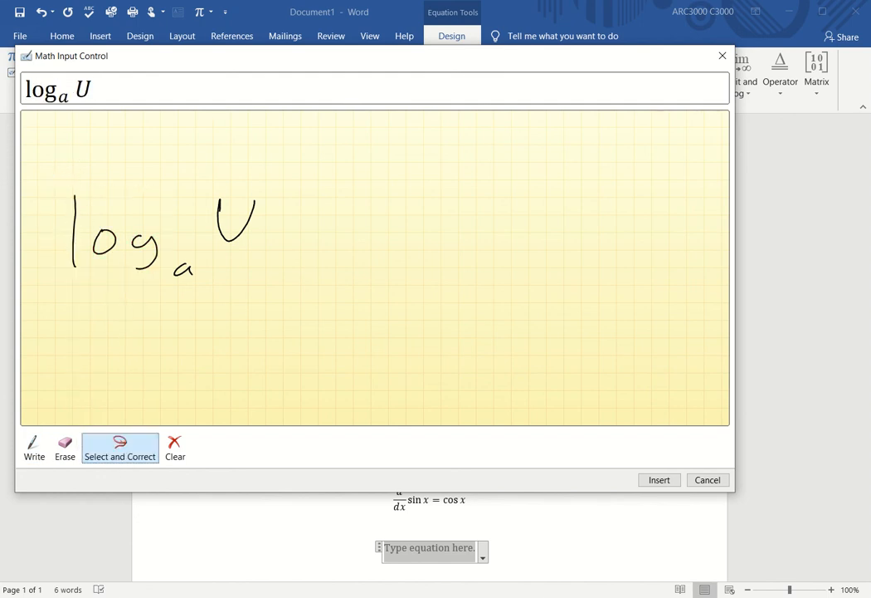
pyautogui.click(659, 479)
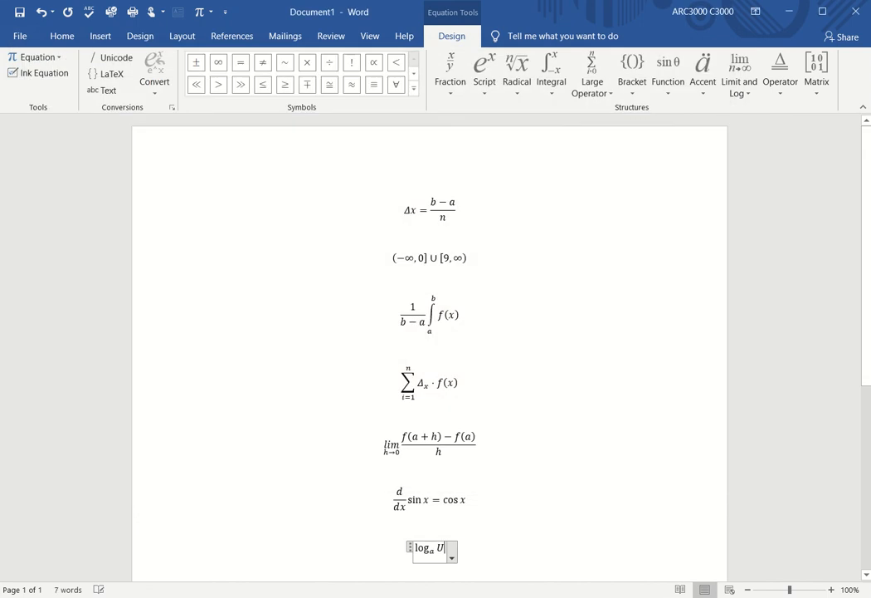
pyautogui.press('Return')
pyautogui.press('Return')
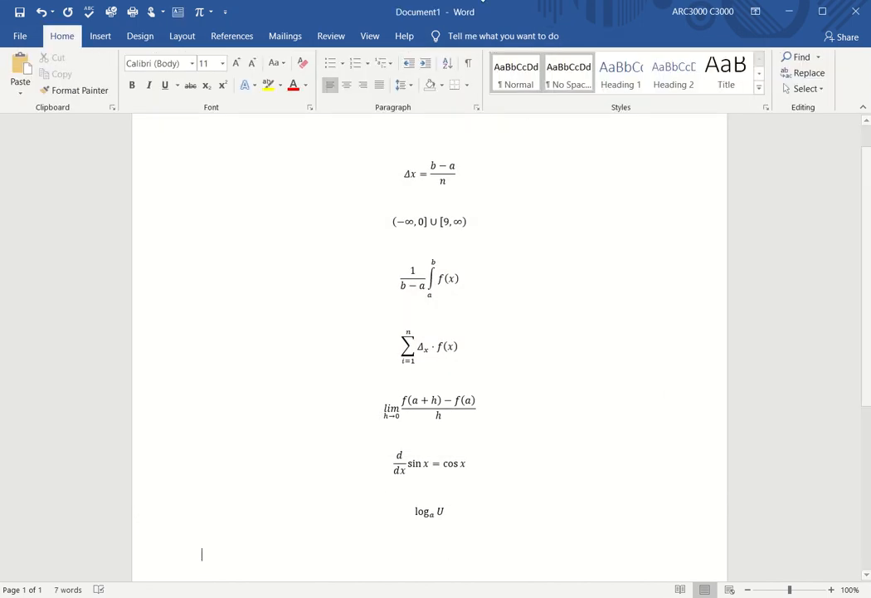
# Step: Start another Ink Equation and handwrite V = πr²h in the widened writing area
pyautogui.click(99, 38)
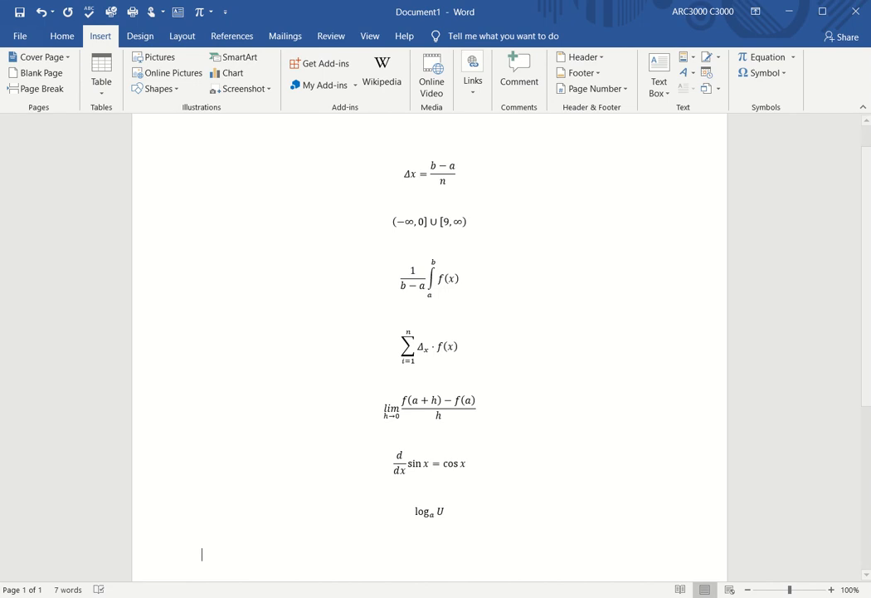
pyautogui.click(769, 58)
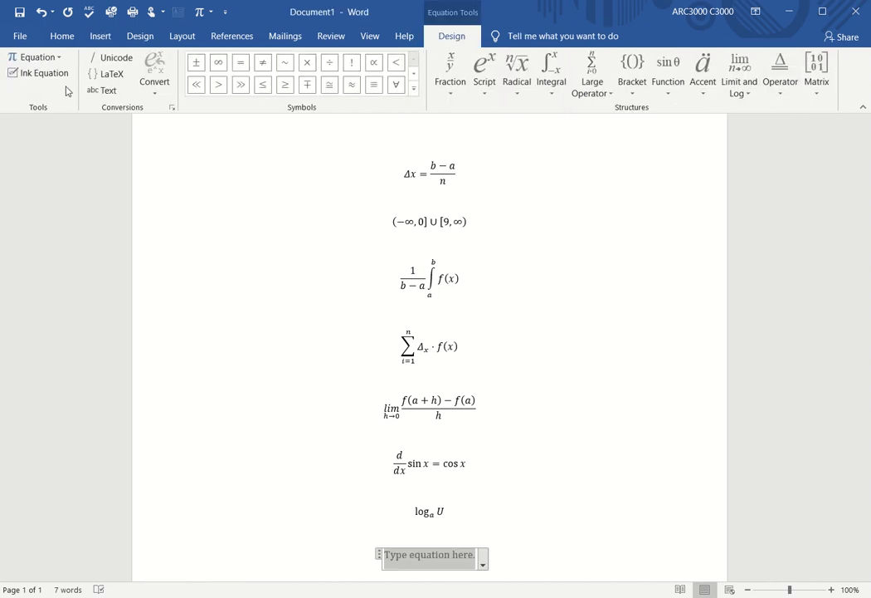
pyautogui.click(50, 75)
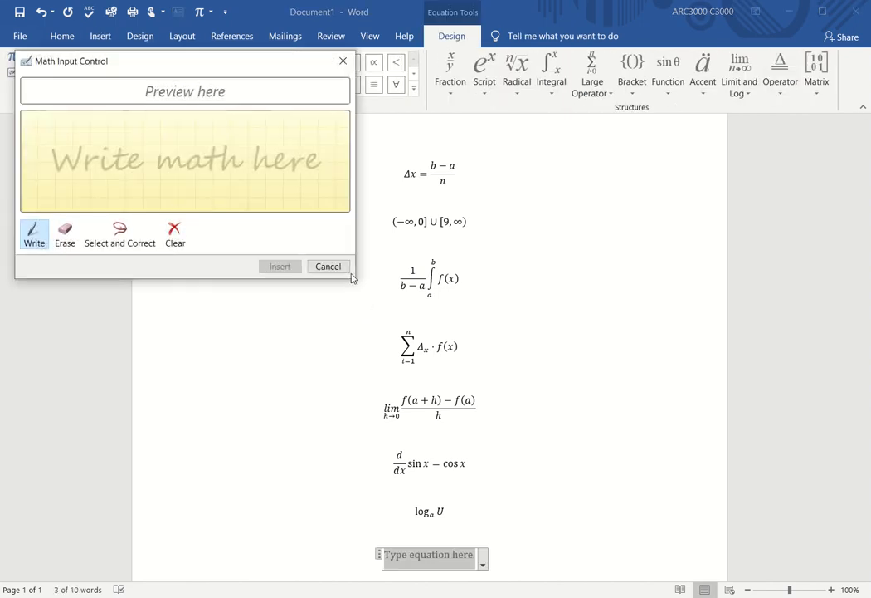
pyautogui.moveTo(351, 279)
pyautogui.mouseDown()
pyautogui.moveTo(362, 294)
pyautogui.moveTo(366, 278)
pyautogui.moveTo(431, 399)
pyautogui.moveTo(664, 572)
pyautogui.mouseUp()
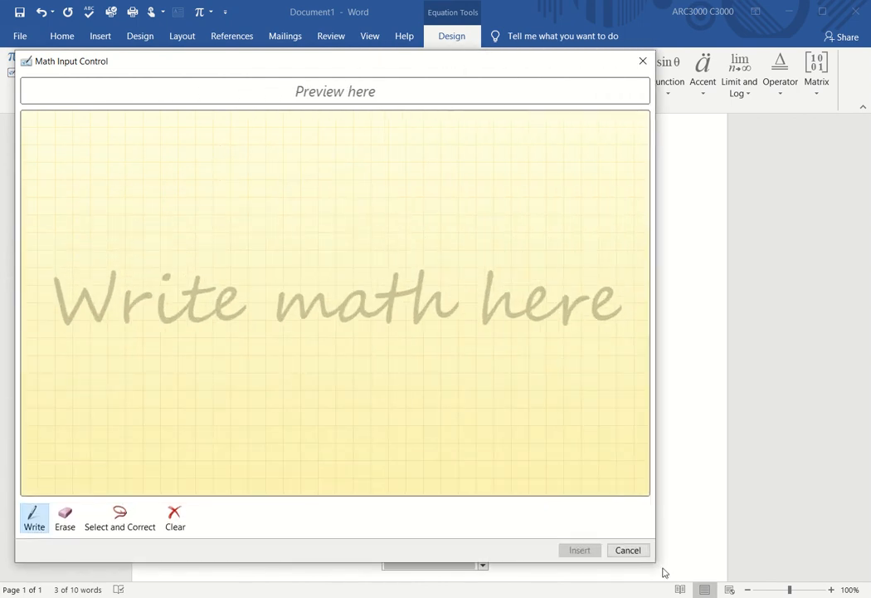
pyautogui.moveTo(53, 245)
pyautogui.mouseDown()
pyautogui.moveTo(75, 311)
pyautogui.moveTo(100, 236)
pyautogui.moveTo(138, 271)
pyautogui.mouseUp()
pyautogui.moveTo(107, 296); pyautogui.dragTo(134, 293)
pyautogui.moveTo(190, 256); pyautogui.dragTo(187, 278)
pyautogui.click(186, 285)
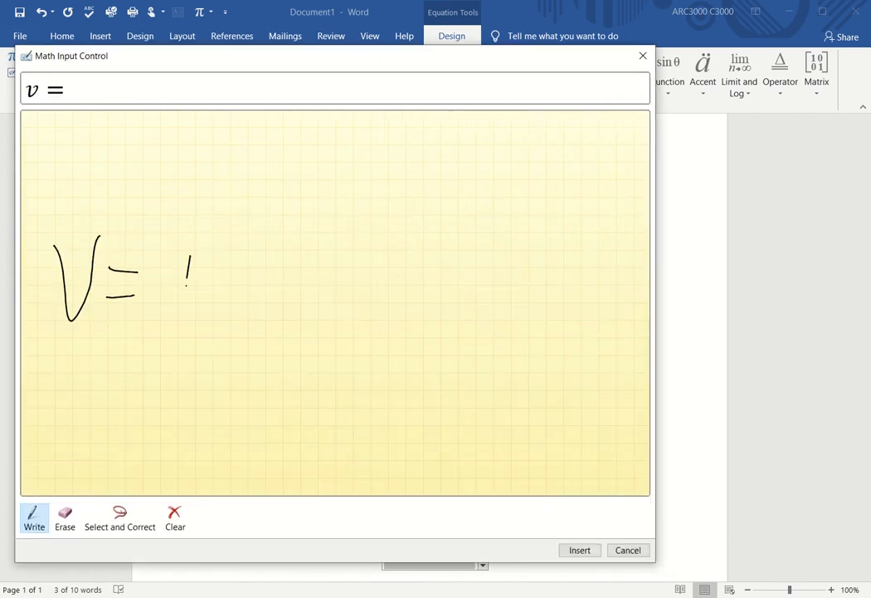
pyautogui.moveTo(214, 245); pyautogui.dragTo(213, 292)
pyautogui.moveTo(169, 265)
pyautogui.mouseDown()
pyautogui.moveTo(235, 243)
pyautogui.moveTo(244, 283)
pyautogui.moveTo(278, 228)
pyautogui.moveTo(310, 284)
pyautogui.moveTo(354, 292)
pyautogui.mouseUp()
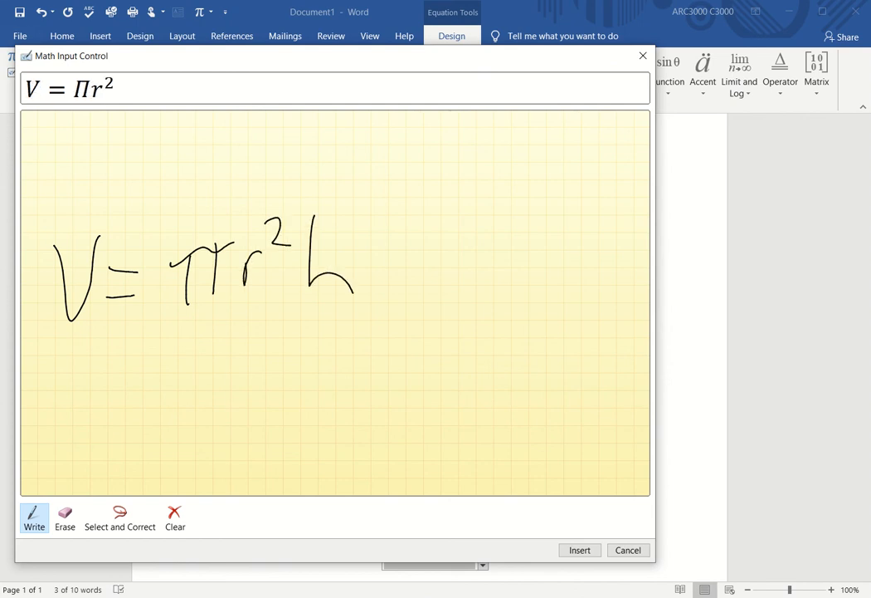
# Step: Correct the misread capital Pi to Greek Small Letter Pi and insert V = πr²h
pyautogui.click(119, 517)
pyautogui.moveTo(164, 205)
pyautogui.mouseDown()
pyautogui.moveTo(156, 286)
pyautogui.moveTo(239, 278)
pyautogui.moveTo(235, 235)
pyautogui.mouseUp()
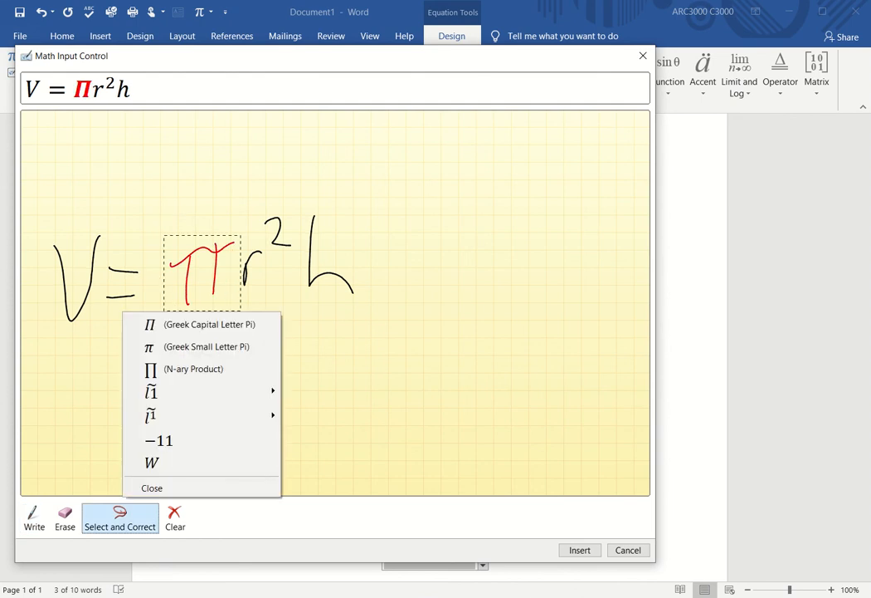
pyautogui.click(206, 346)
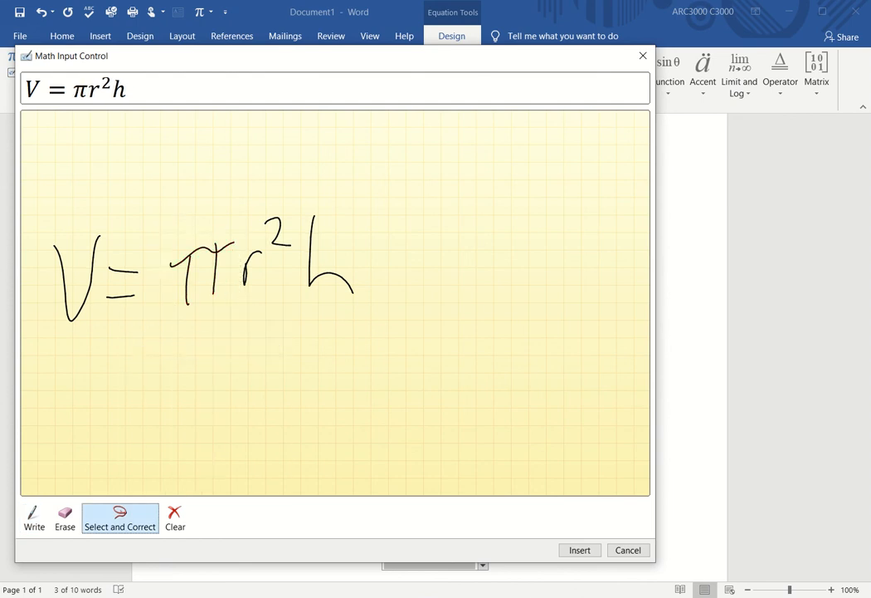
pyautogui.click(580, 550)
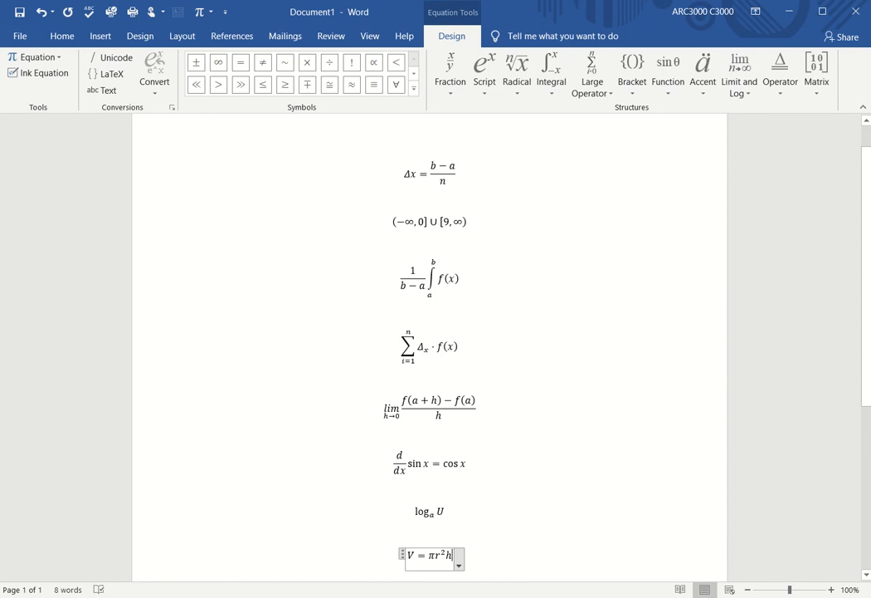